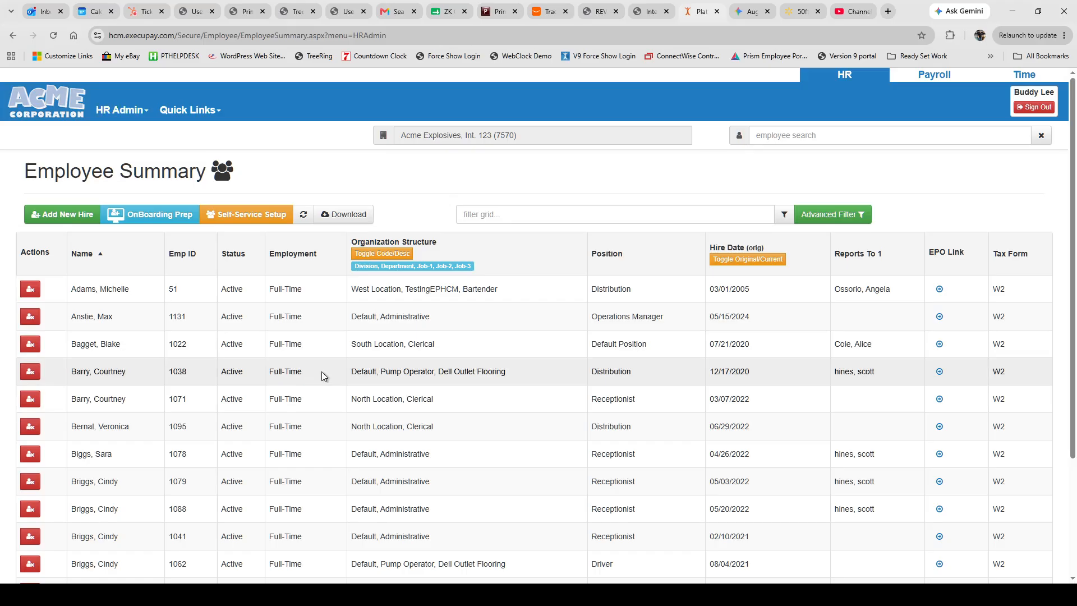
On employee 1038's Integration details, clear the Default Profile, then set it back to Drivers.
{"action": "left_click", "coordinate": [389, 376]}
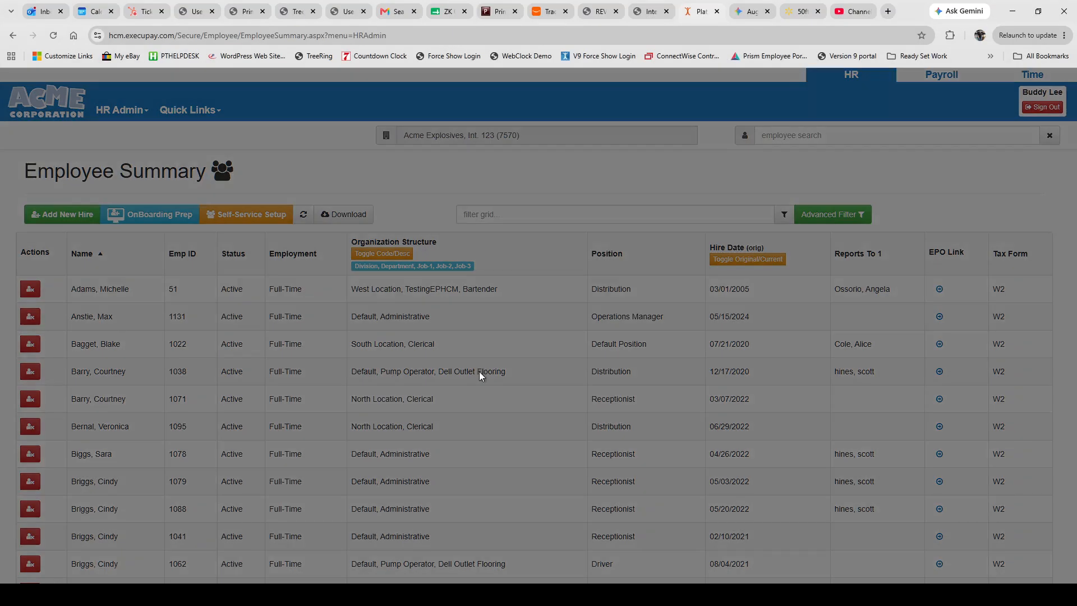
{"action": "scroll", "coordinate": [368, 306], "scroll_direction": "down", "scroll_amount": 20}
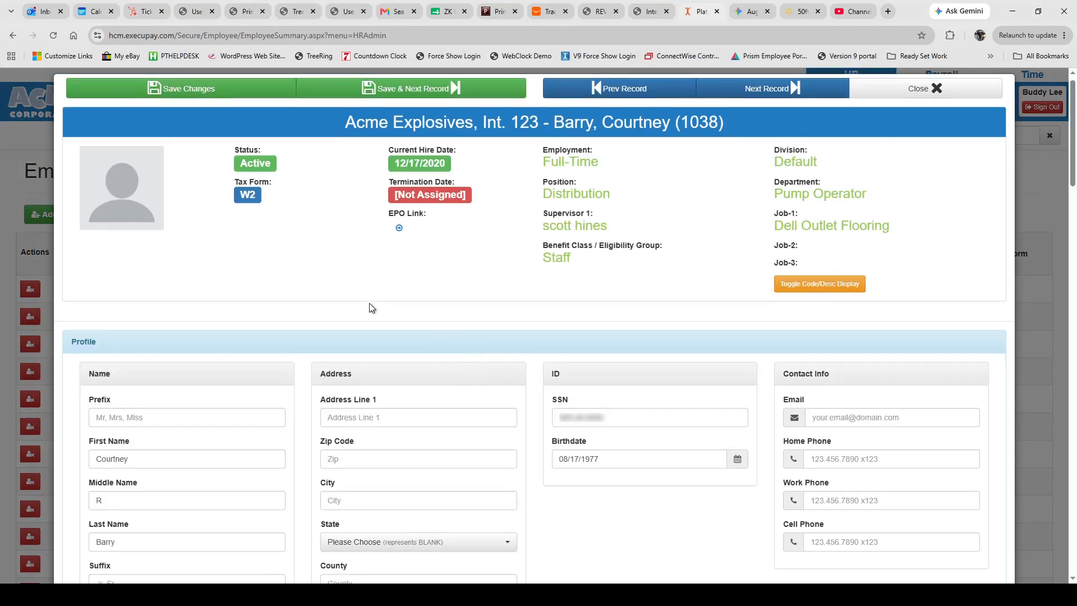
{"action": "scroll", "coordinate": [368, 314], "scroll_direction": "down", "scroll_amount": 5}
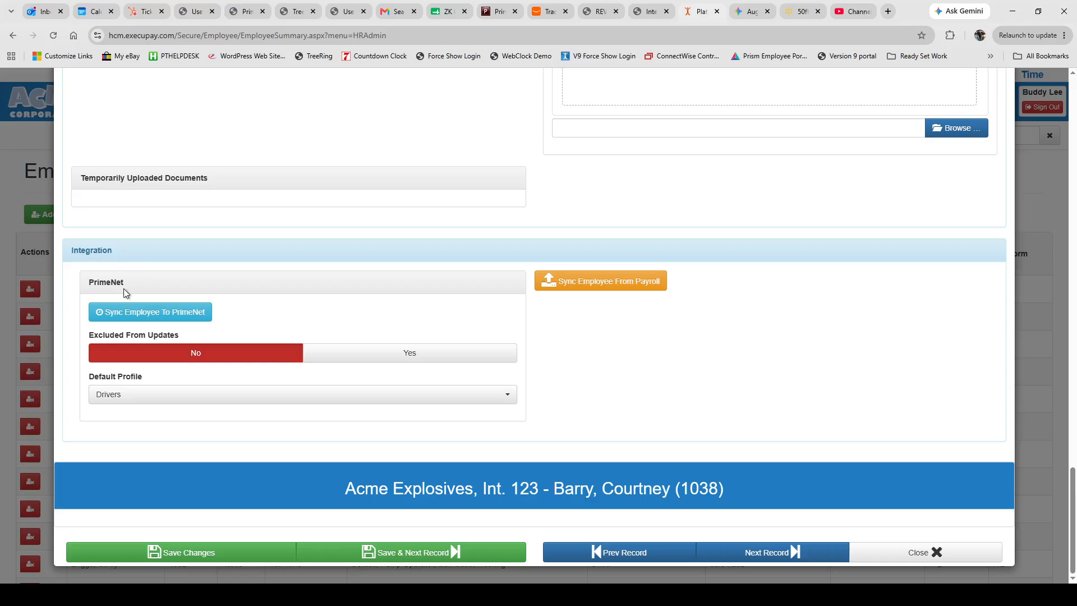
{"action": "left_click", "coordinate": [125, 397]}
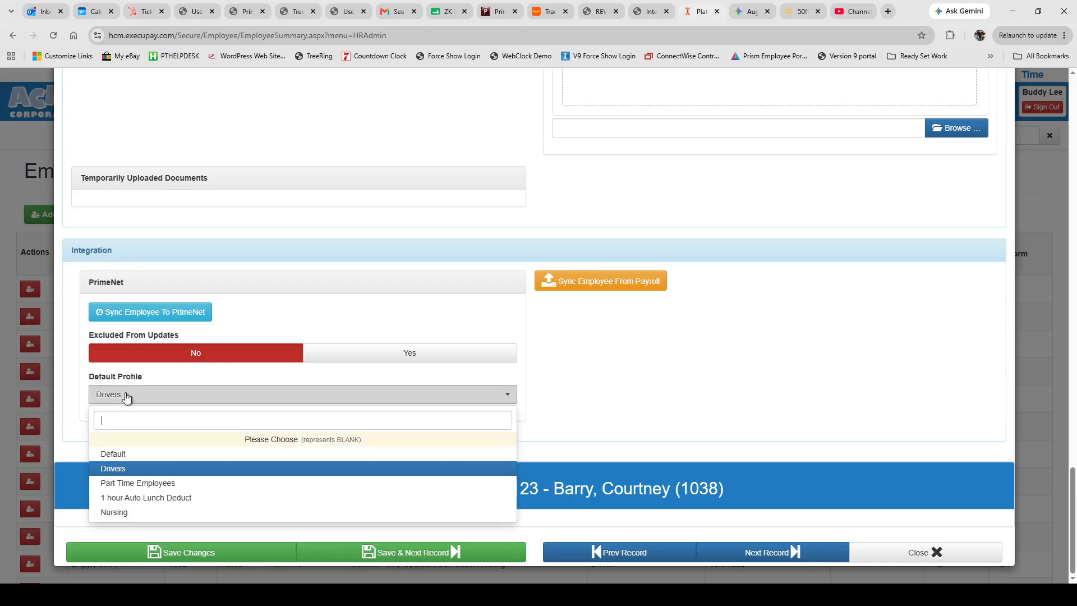
{"action": "left_click", "coordinate": [136, 440]}
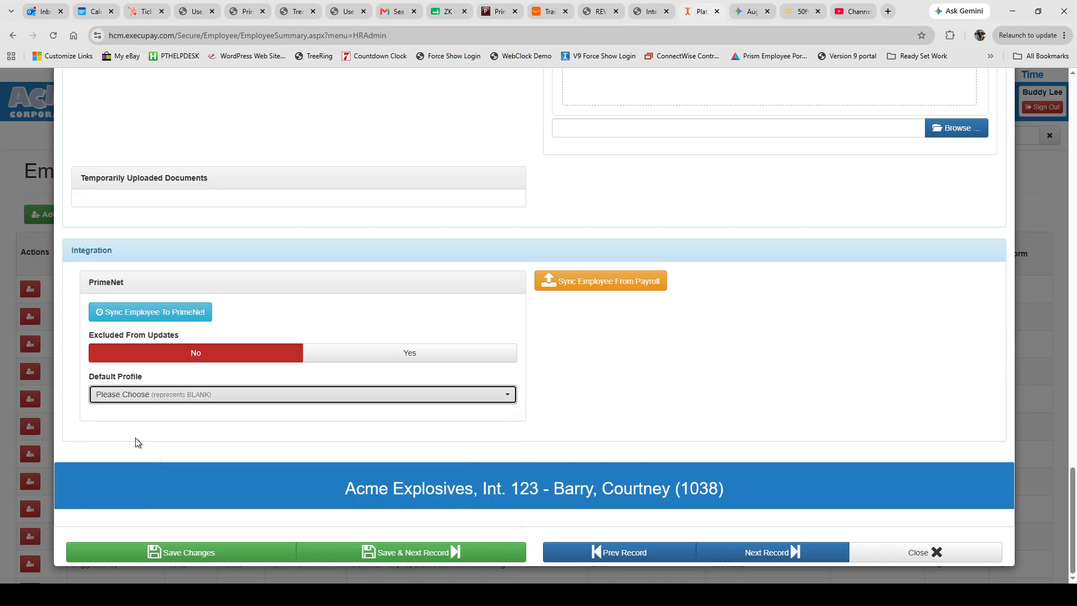
{"action": "left_click", "coordinate": [173, 395]}
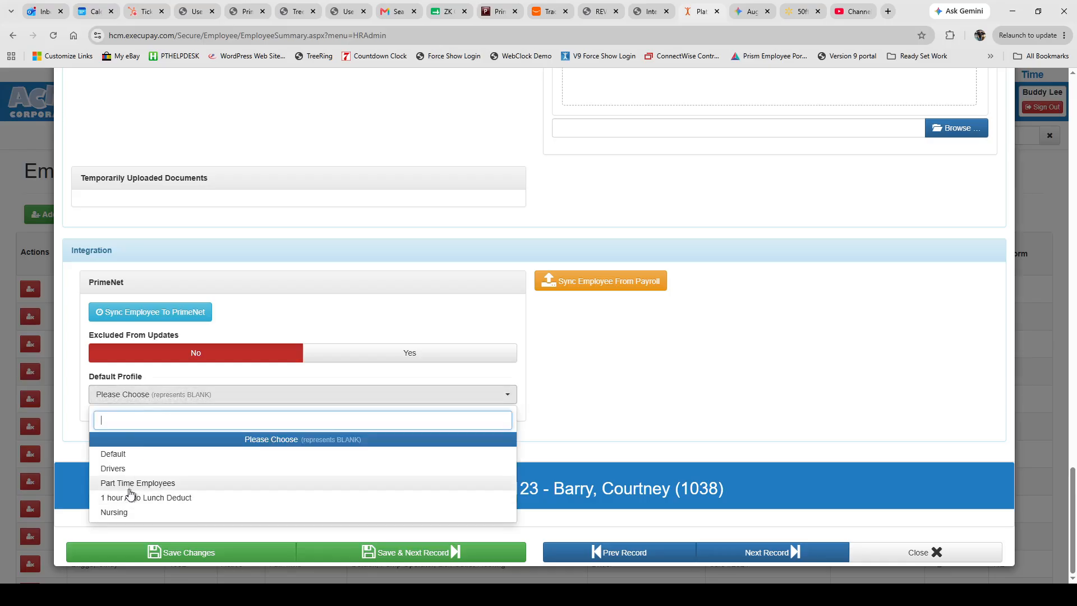
{"action": "left_click", "coordinate": [117, 470]}
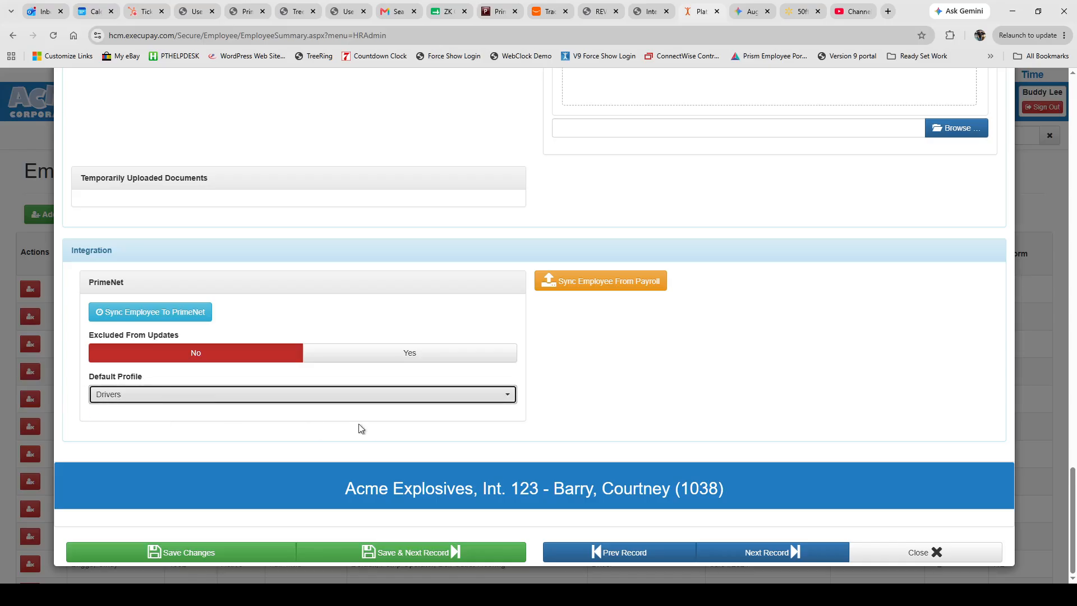
{"action": "left_click", "coordinate": [161, 403]}
Save employee 1038 with Default Profile Nursing and go to the Integrity Data HRP dashboard.
{"action": "left_click", "coordinate": [121, 513]}
{"action": "left_click", "coordinate": [174, 555]}
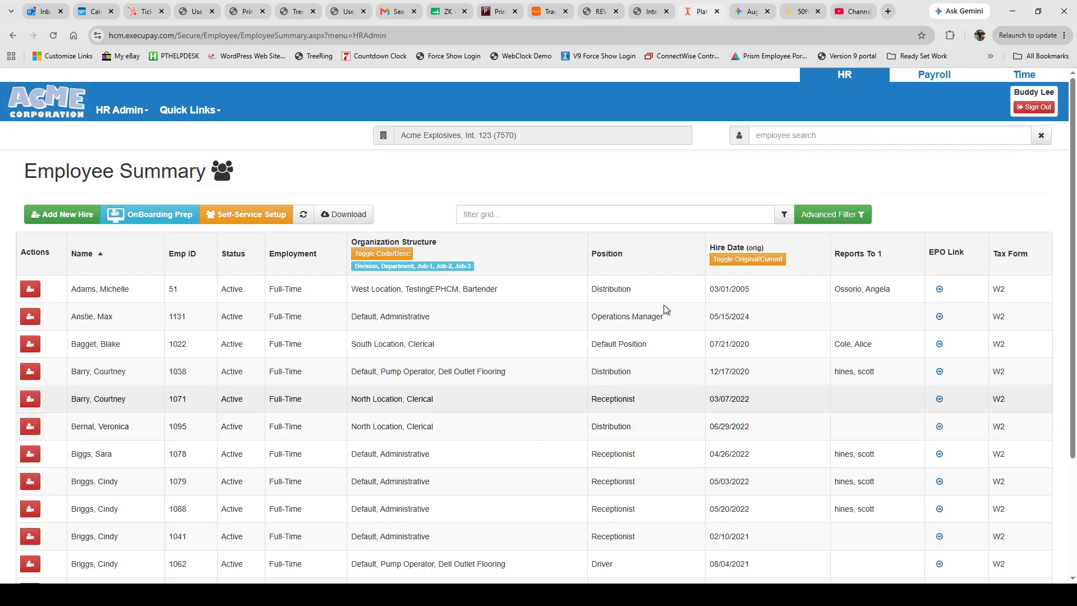
{"action": "left_click", "coordinate": [646, 13]}
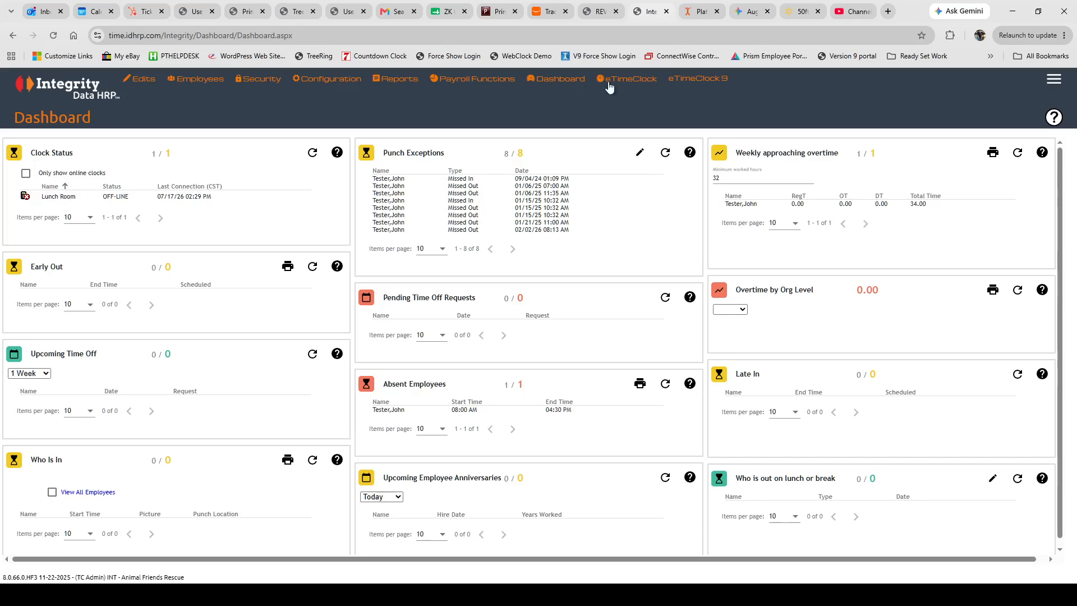
Go to Employees > Default Profiles.
{"action": "mouse_move", "coordinate": [192, 69]}
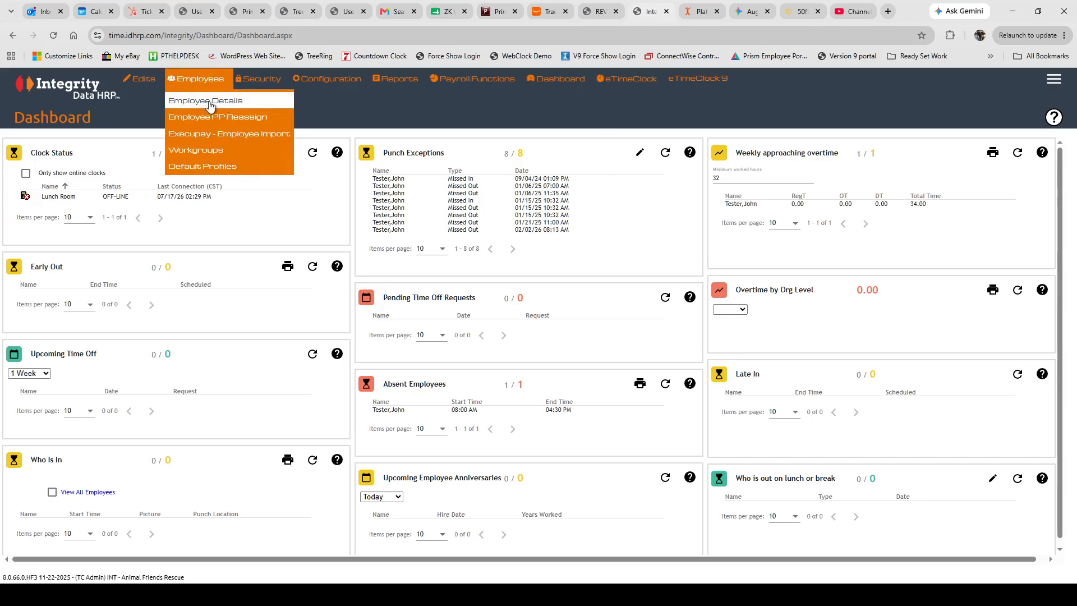
{"action": "left_click", "coordinate": [213, 171]}
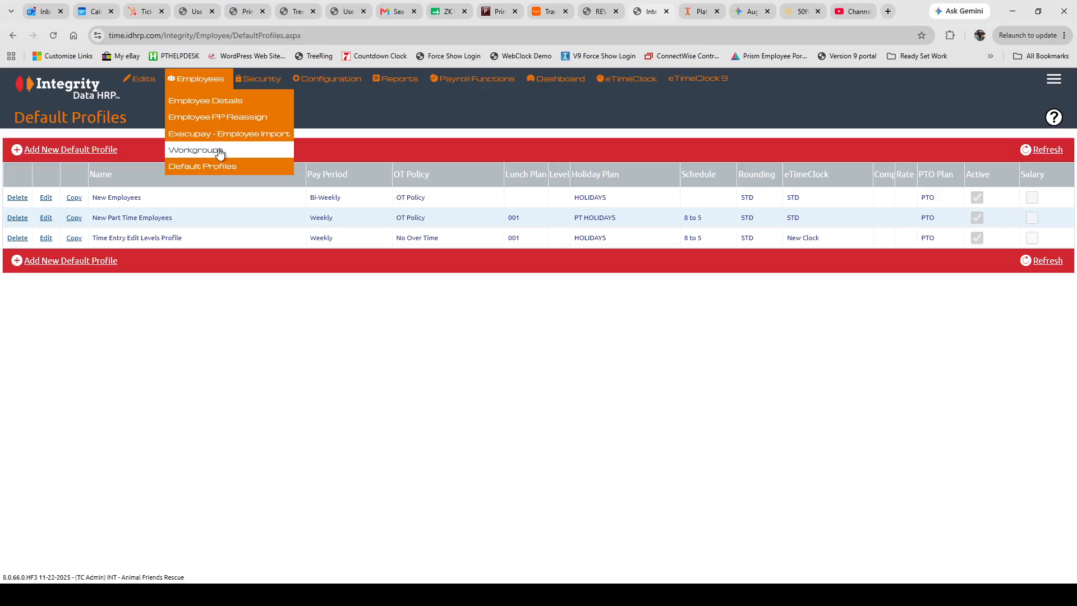
Save the New Part Time Employees workgroup with Mobile Profile My Time Clock Profile and Test Round rounding.
{"action": "left_click", "coordinate": [203, 154]}
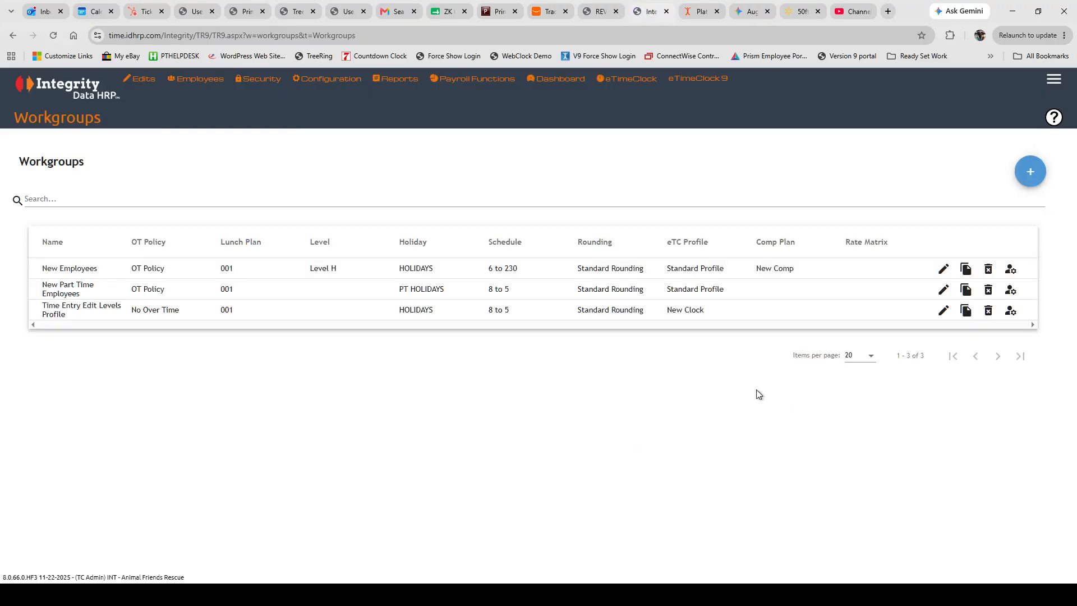
{"action": "left_click", "coordinate": [943, 289]}
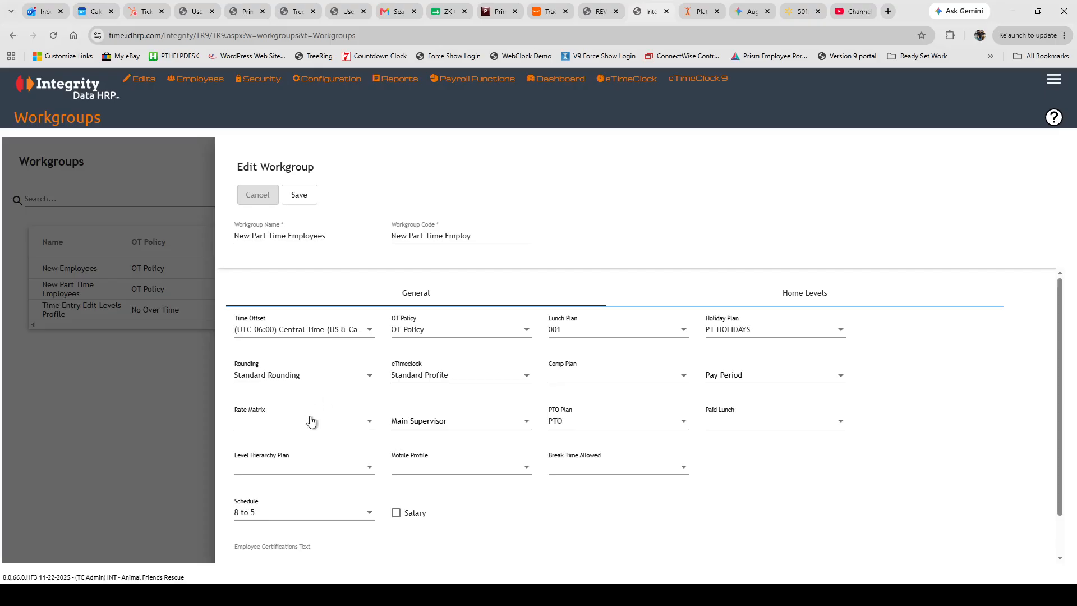
{"action": "left_click", "coordinate": [446, 424]}
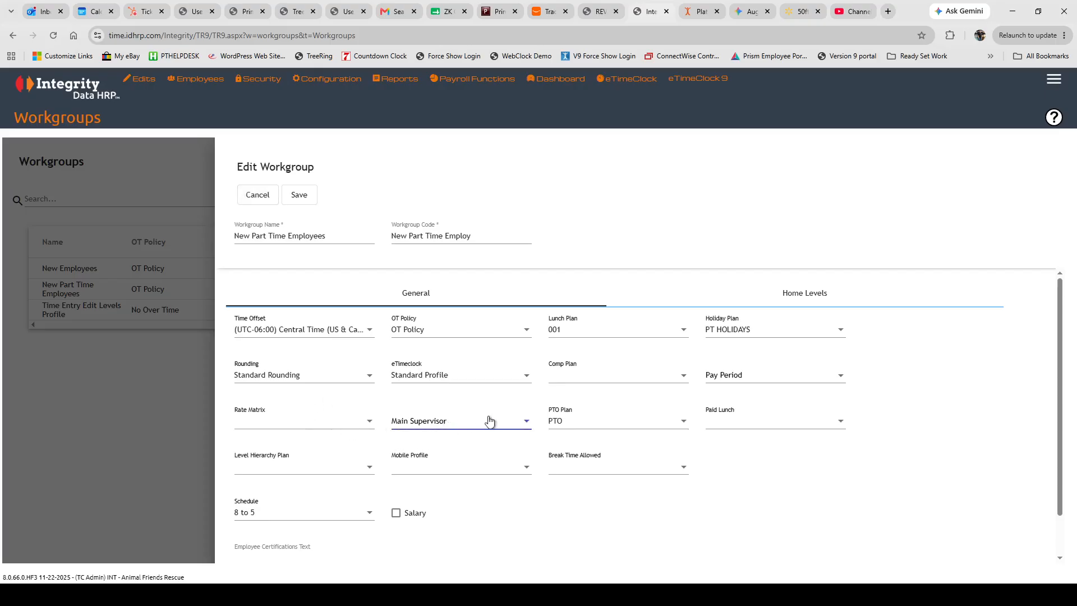
{"action": "left_click", "coordinate": [498, 468]}
{"action": "left_click", "coordinate": [445, 490]}
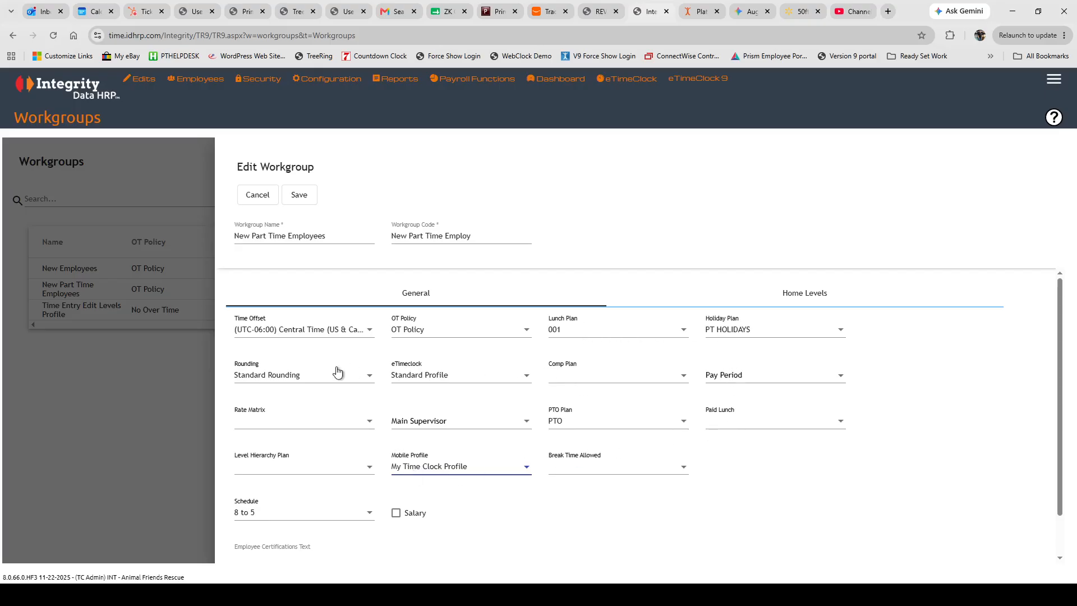
{"action": "left_click", "coordinate": [296, 376]}
{"action": "left_click", "coordinate": [296, 375]}
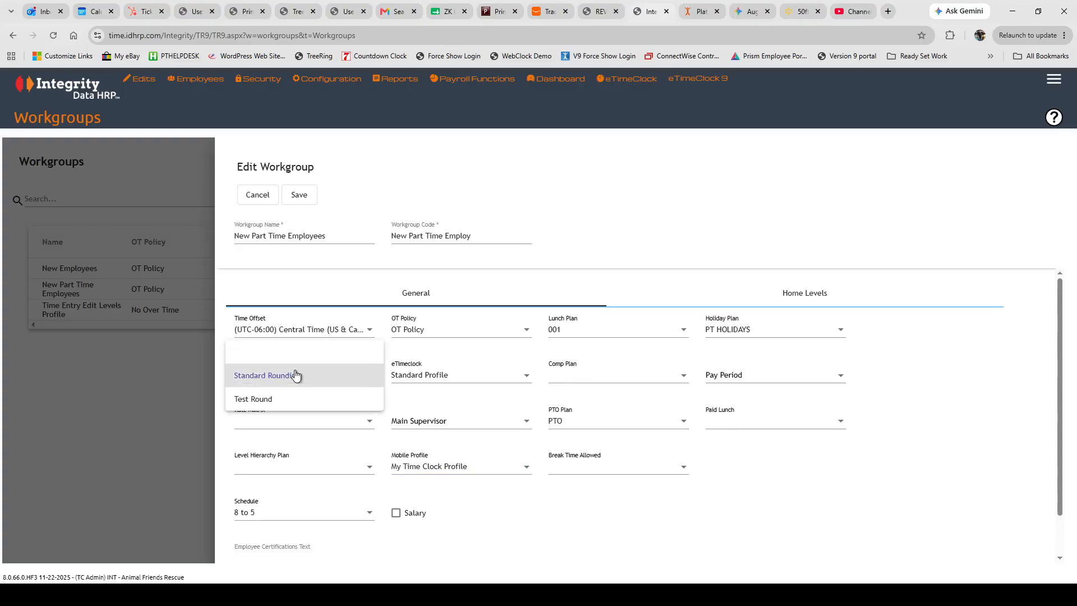
{"action": "left_click", "coordinate": [277, 403]}
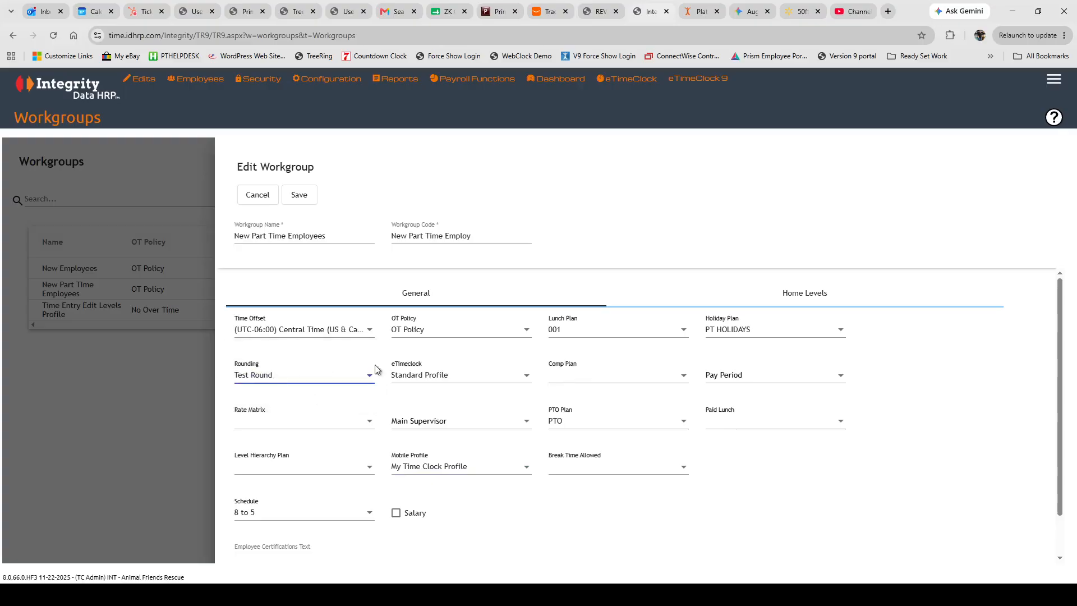
{"action": "left_click", "coordinate": [301, 194]}
{"action": "left_click", "coordinate": [555, 373]}
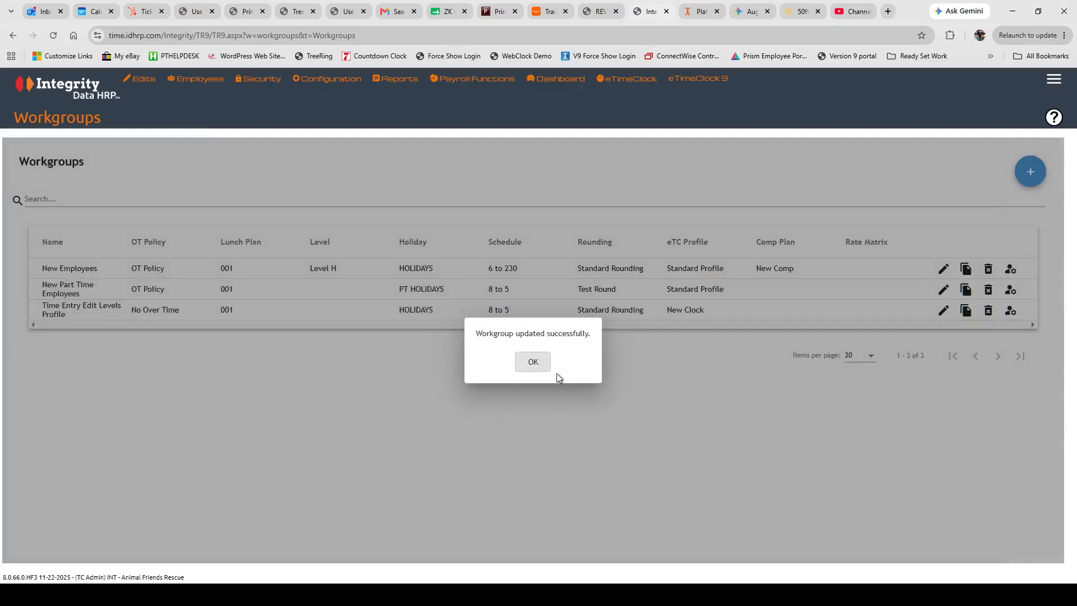
{"action": "left_click", "coordinate": [536, 363]}
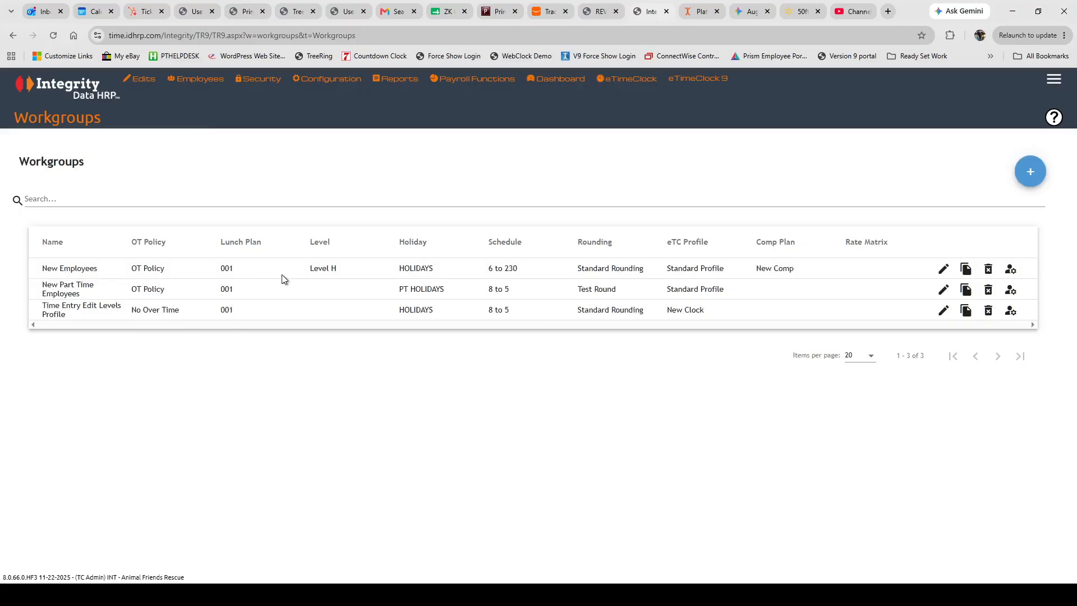
Check which employees are already assigned to the New Employees workgroup.
{"action": "left_click", "coordinate": [1010, 269]}
{"action": "left_click", "coordinate": [666, 271]}
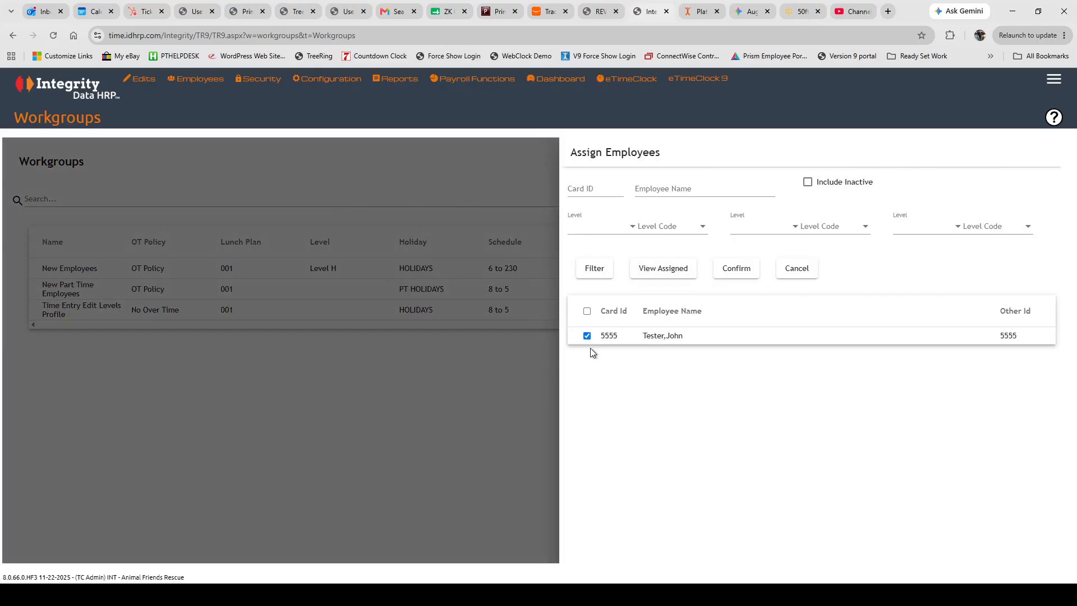
{"action": "left_click", "coordinate": [458, 149]}
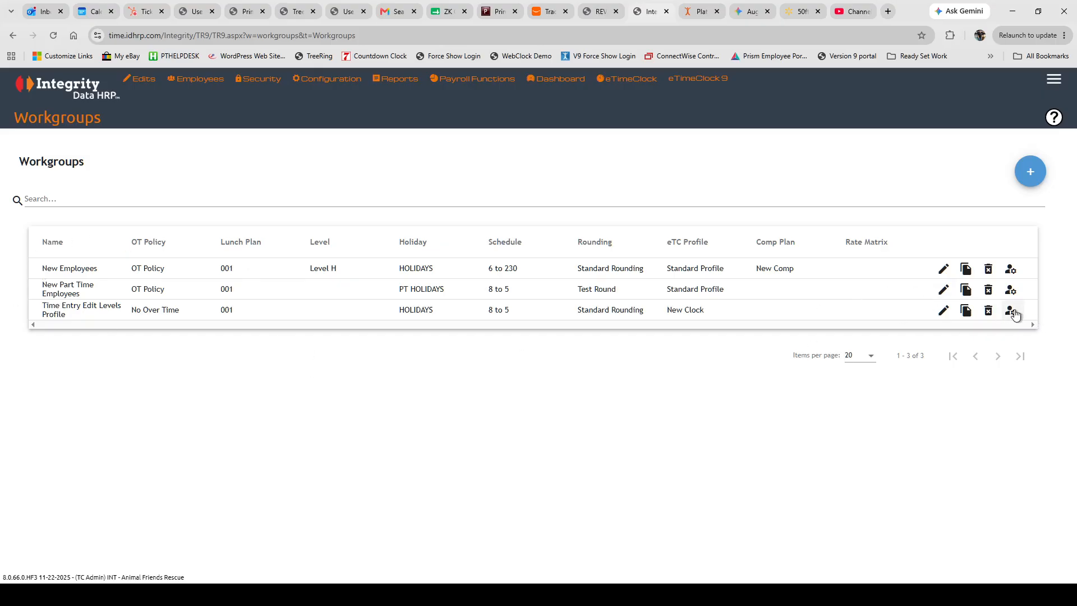
Assign the listed employee to the Time Entry Edit Levels Profile workgroup, with the Dept filter cleared.
{"action": "left_click", "coordinate": [1009, 313]}
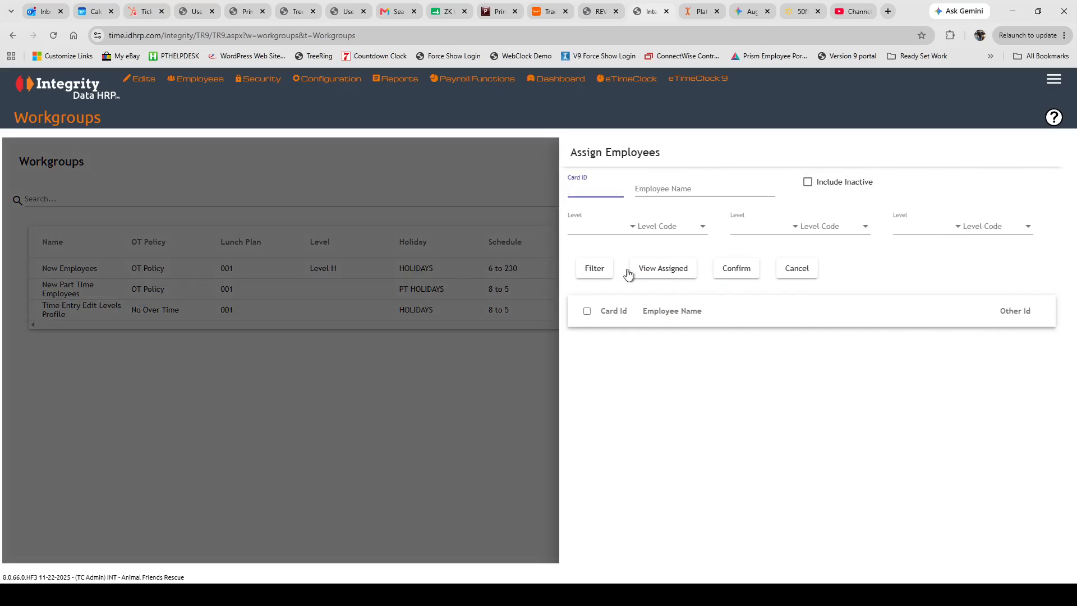
{"action": "left_click", "coordinate": [595, 274]}
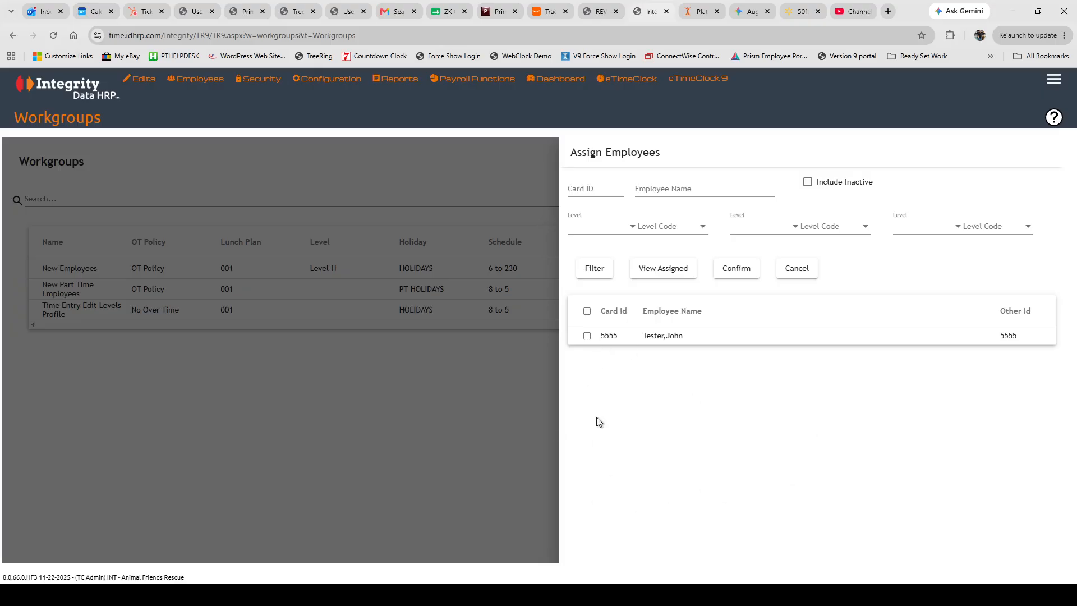
{"action": "left_click", "coordinate": [660, 225]}
{"action": "left_click", "coordinate": [607, 235]}
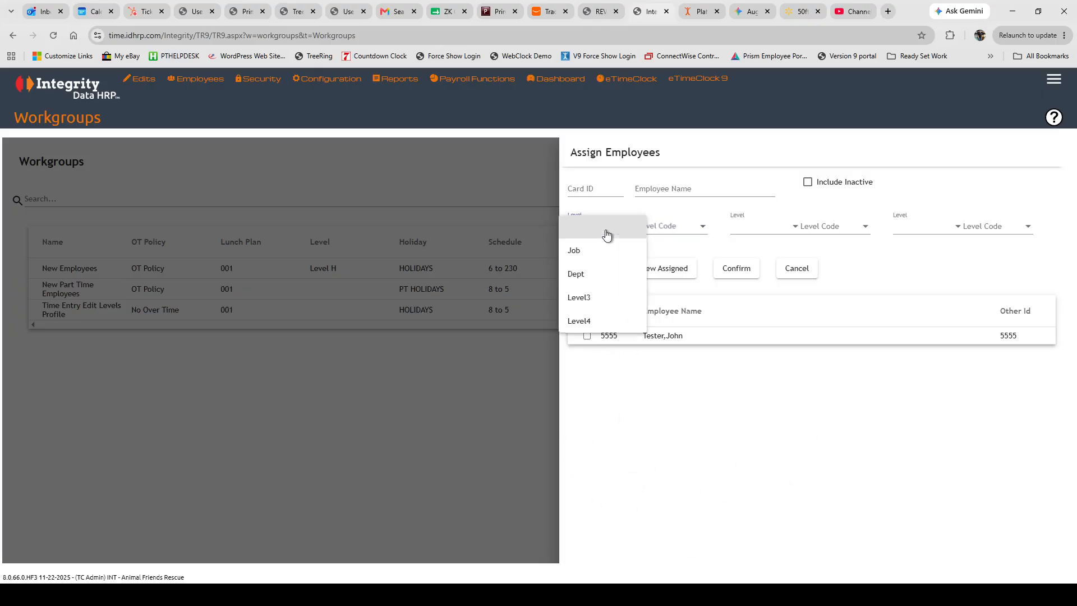
{"action": "left_click", "coordinate": [576, 273]}
{"action": "left_click", "coordinate": [662, 227]}
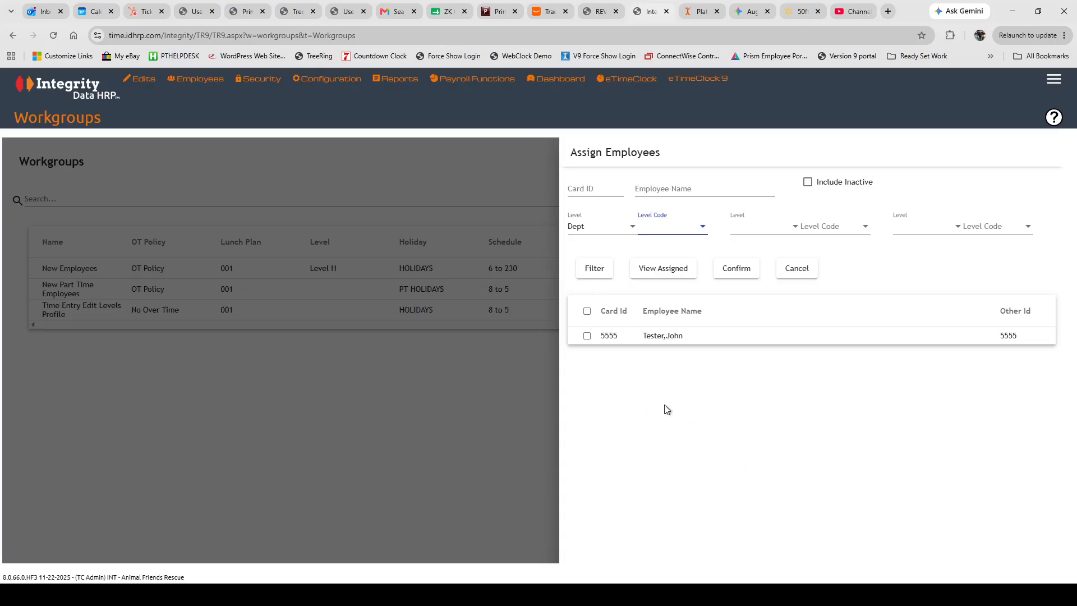
{"action": "left_click", "coordinate": [595, 226]}
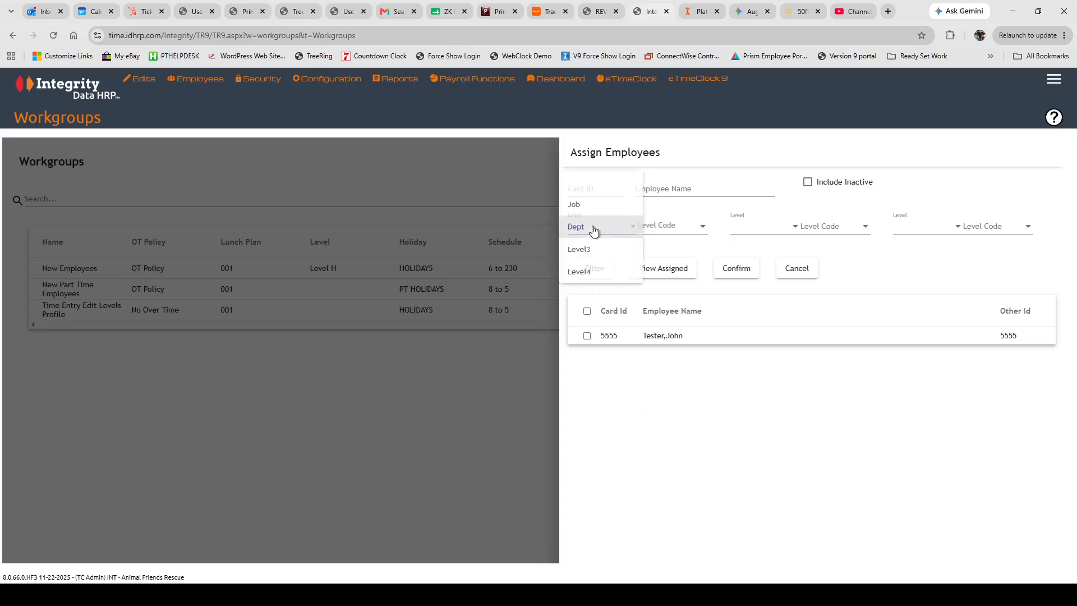
{"action": "left_click", "coordinate": [599, 187]}
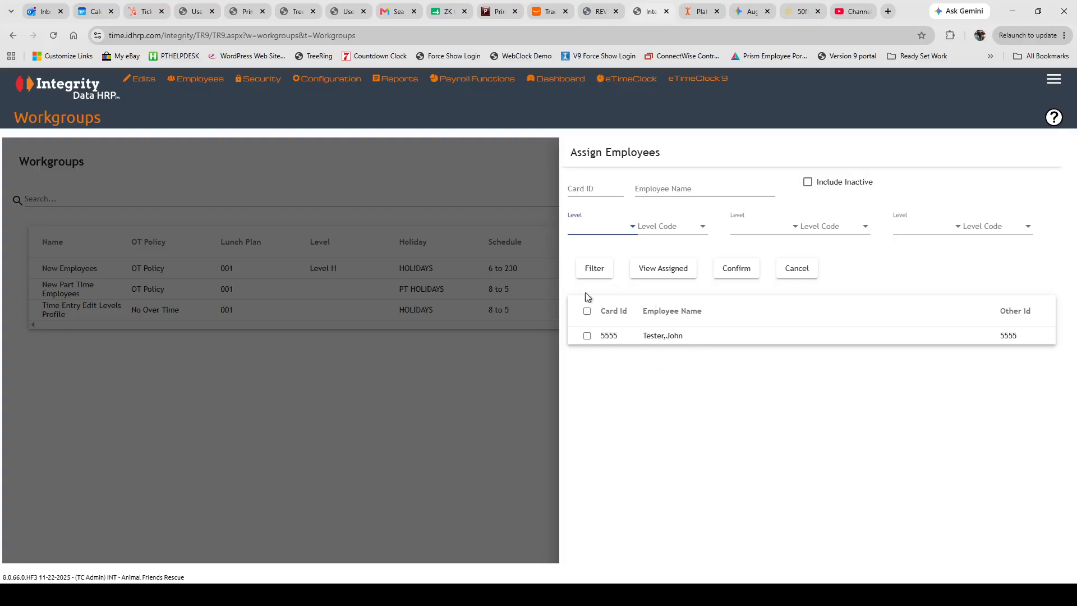
{"action": "left_click", "coordinate": [587, 335]}
{"action": "left_click", "coordinate": [587, 312]}
{"action": "left_click", "coordinate": [732, 272]}
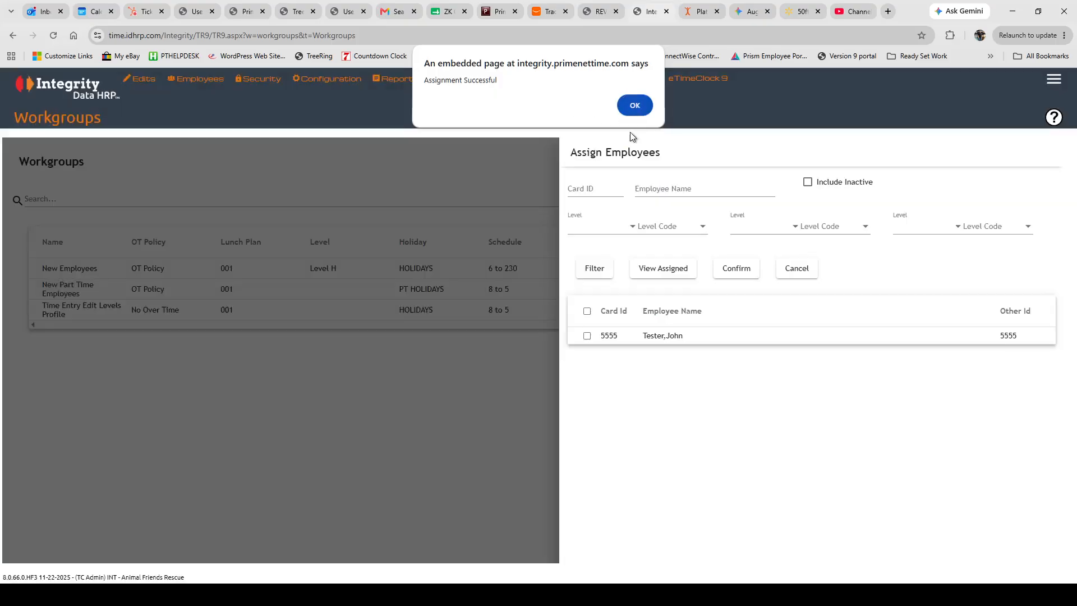
{"action": "left_click", "coordinate": [637, 105]}
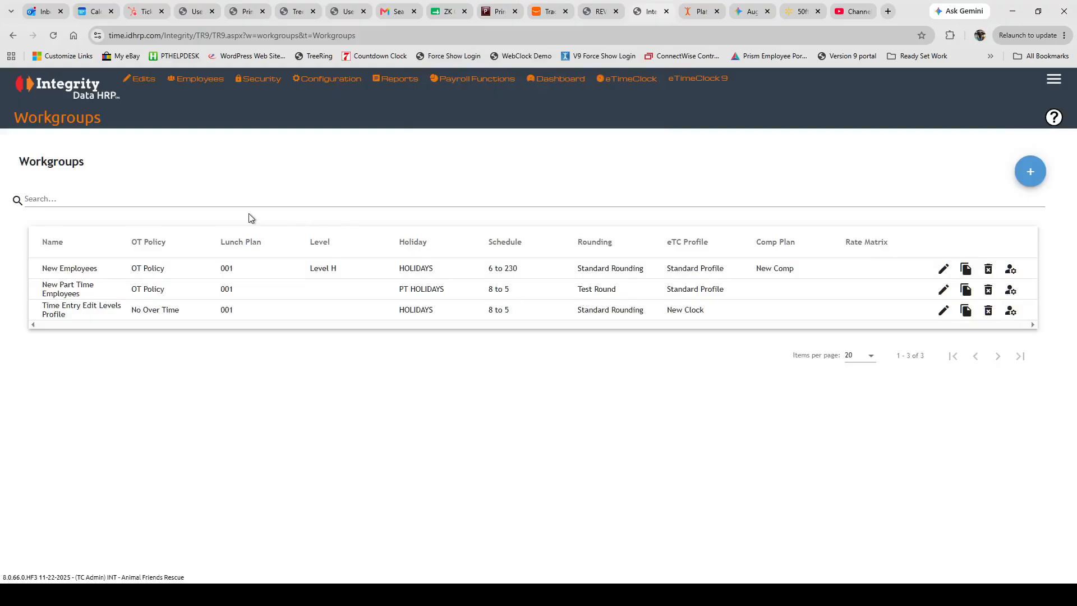
Start a new company member from Employee Details and view its Payroll settings.
{"action": "mouse_move", "coordinate": [202, 81]}
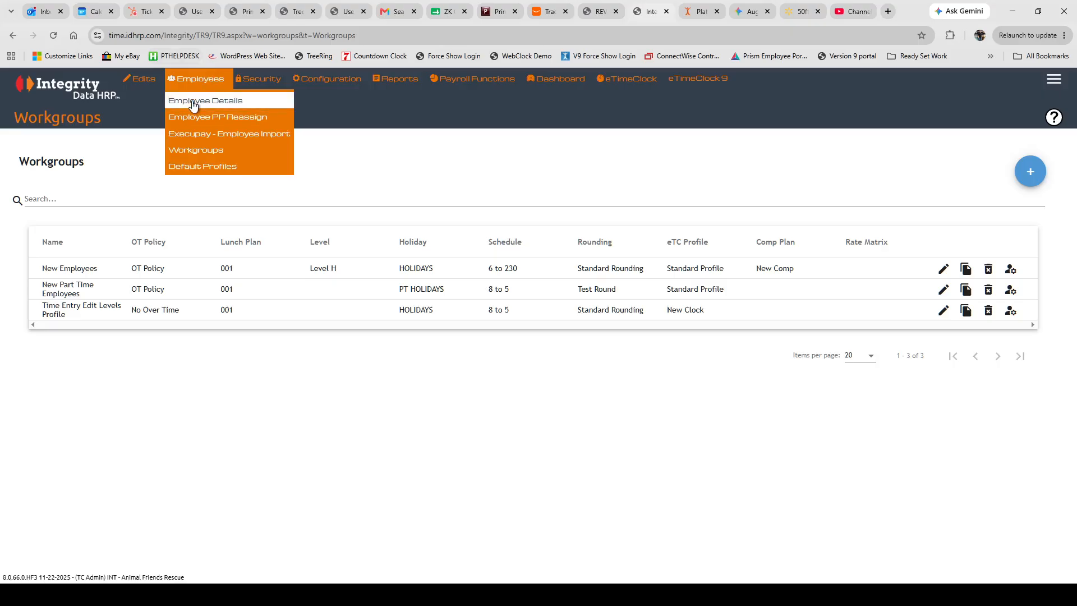
{"action": "left_click", "coordinate": [192, 101]}
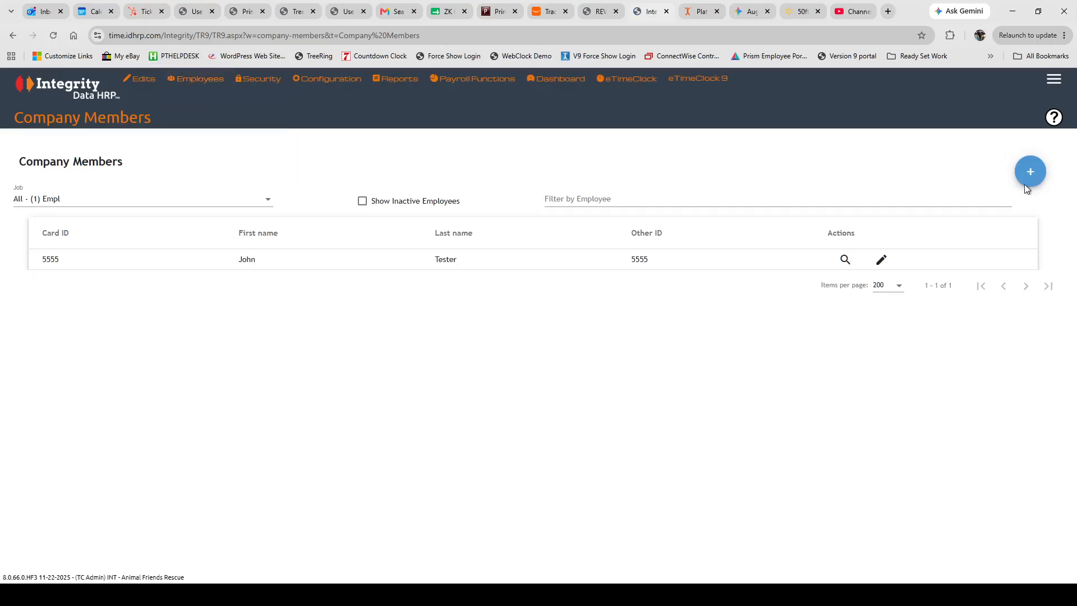
{"action": "left_click", "coordinate": [1031, 171]}
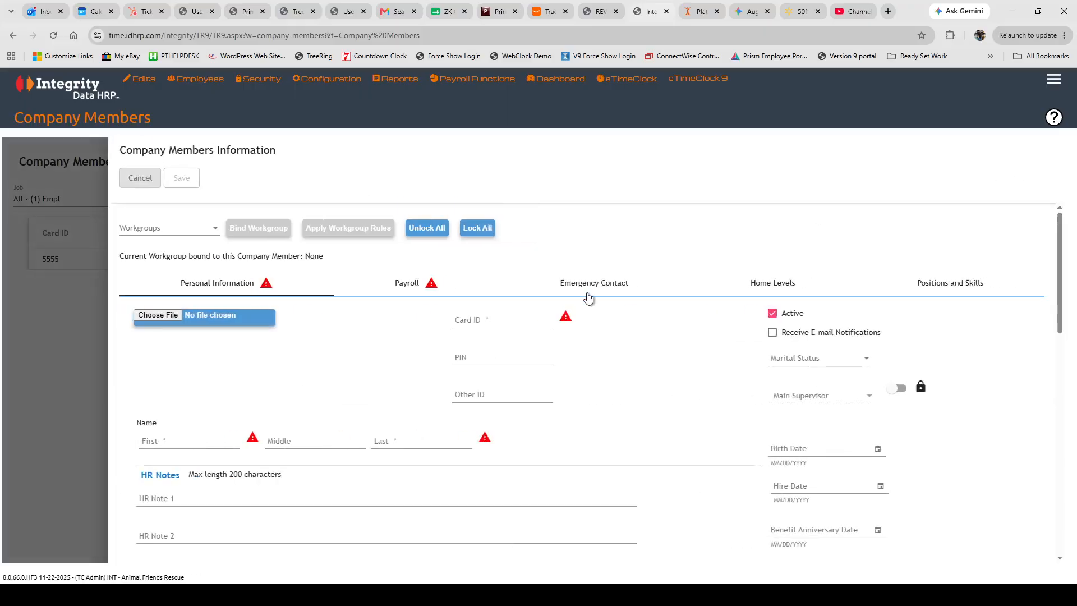
{"action": "left_click", "coordinate": [407, 284]}
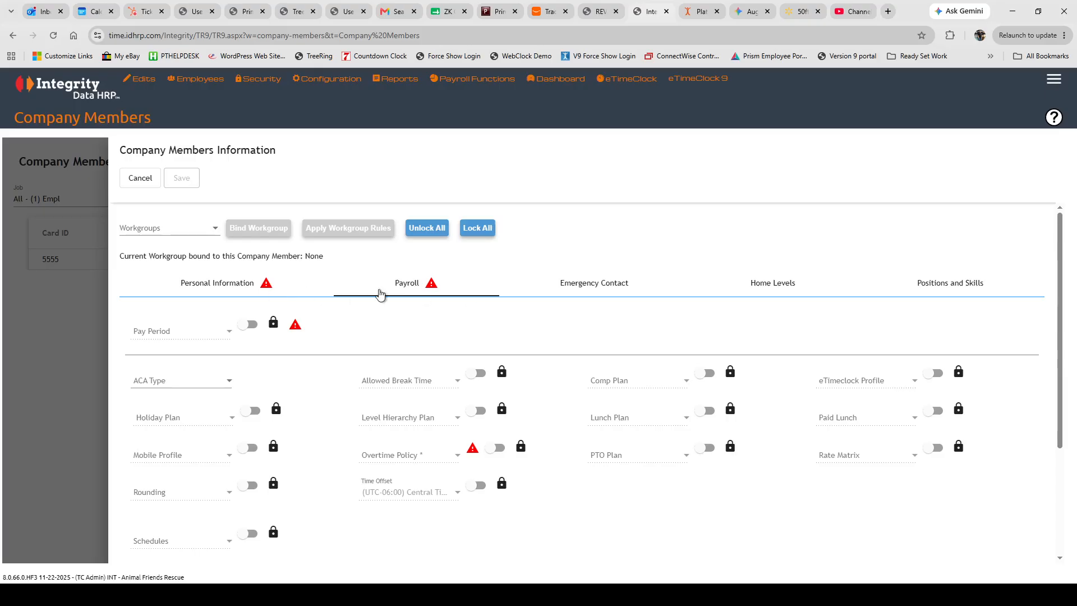
Review the Emergency Contact, Home Levels and Positions and Skills sections, then return to Personal Information.
{"action": "left_click", "coordinate": [610, 286]}
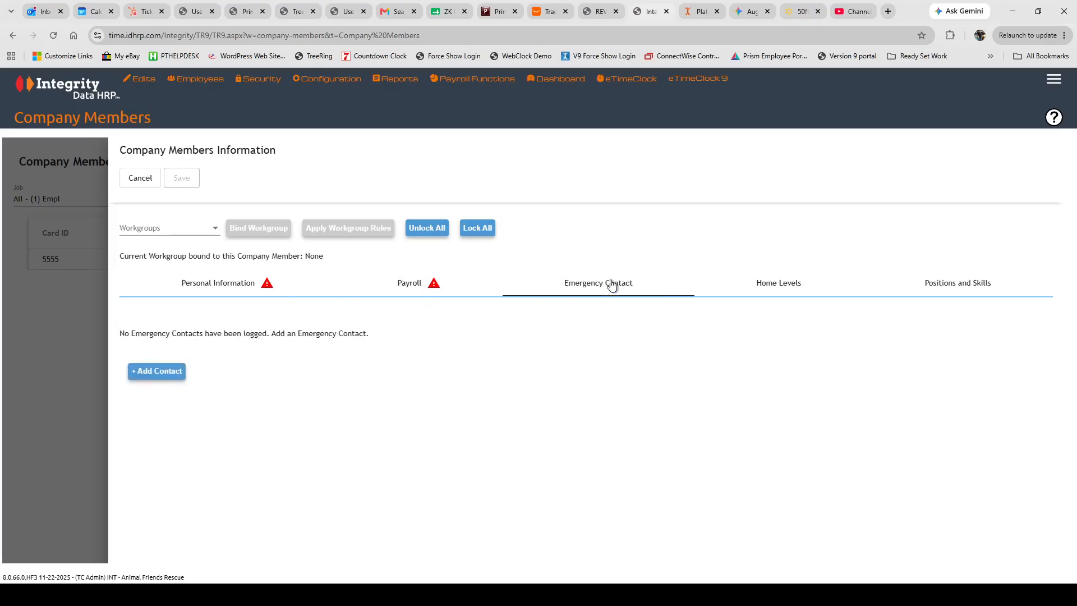
{"action": "left_click", "coordinate": [788, 286]}
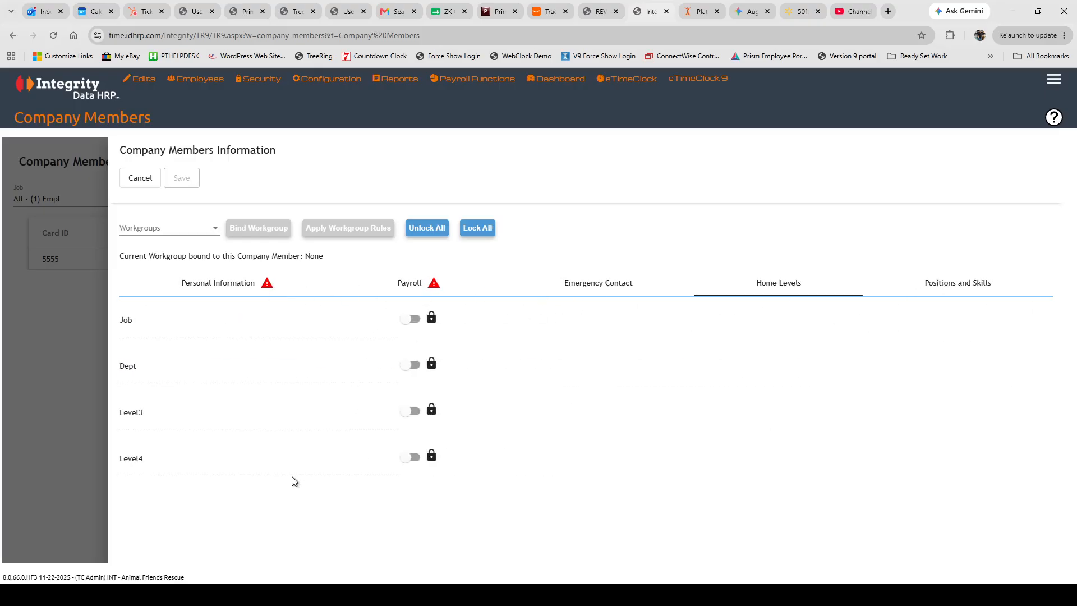
{"action": "left_click", "coordinate": [977, 288]}
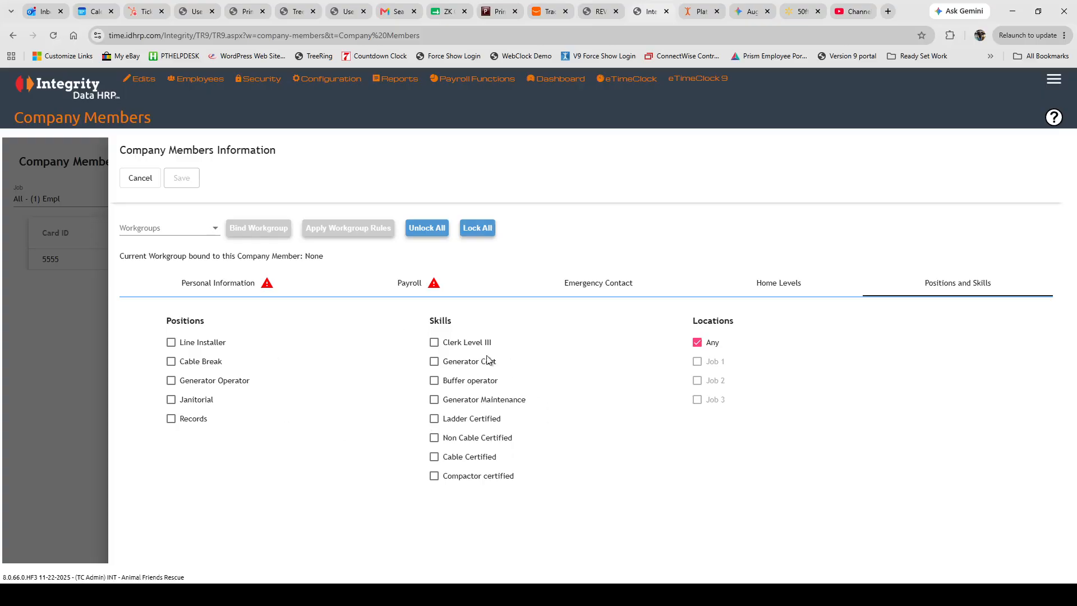
{"action": "mouse_move", "coordinate": [329, 86]}
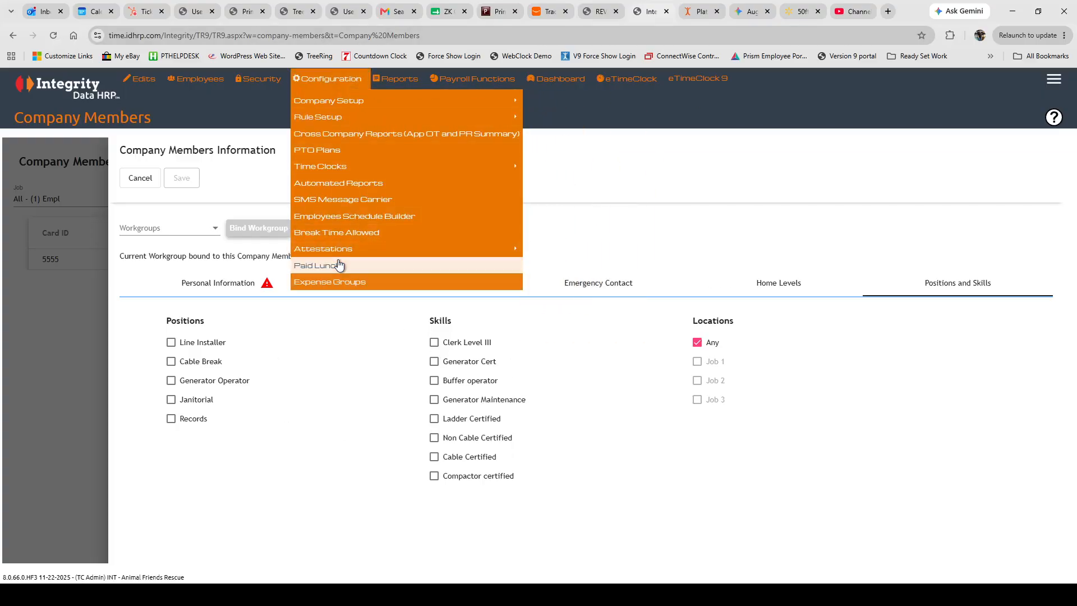
{"action": "mouse_move", "coordinate": [326, 118]}
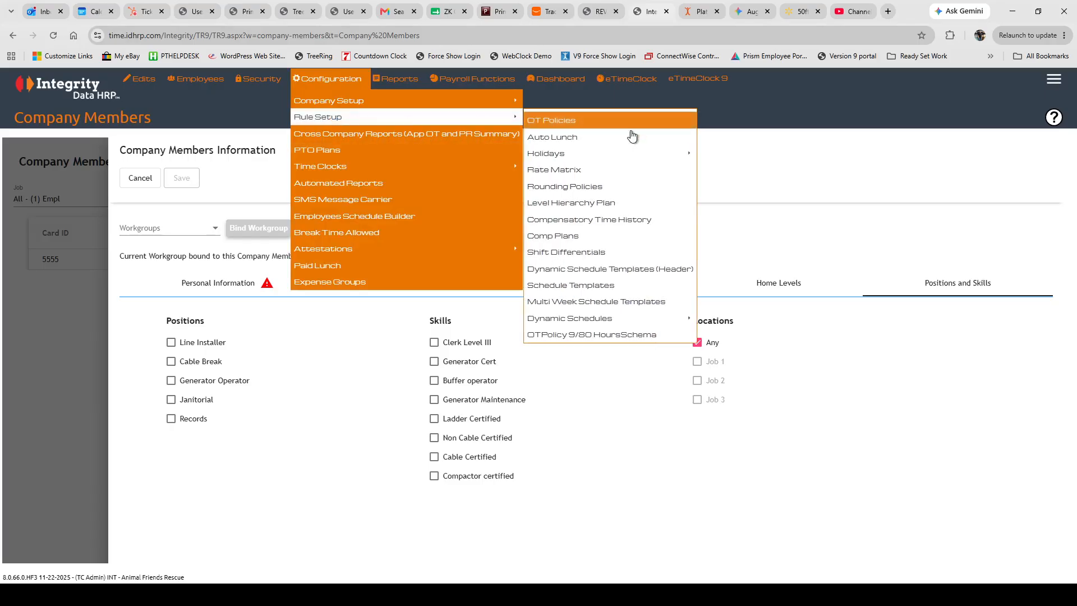
{"action": "mouse_move", "coordinate": [573, 320]}
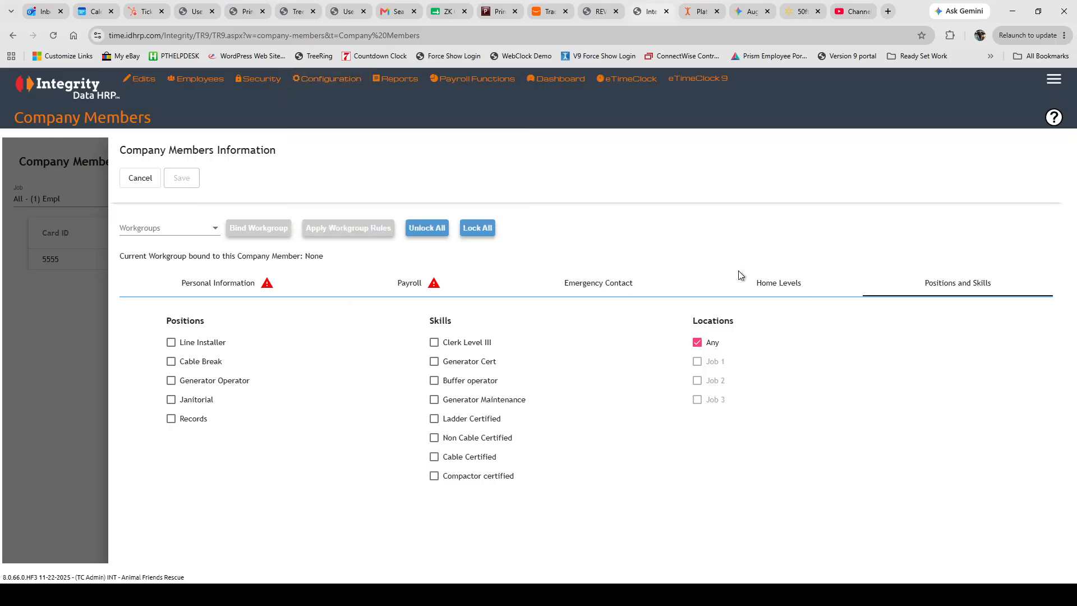
{"action": "left_click", "coordinate": [213, 285]}
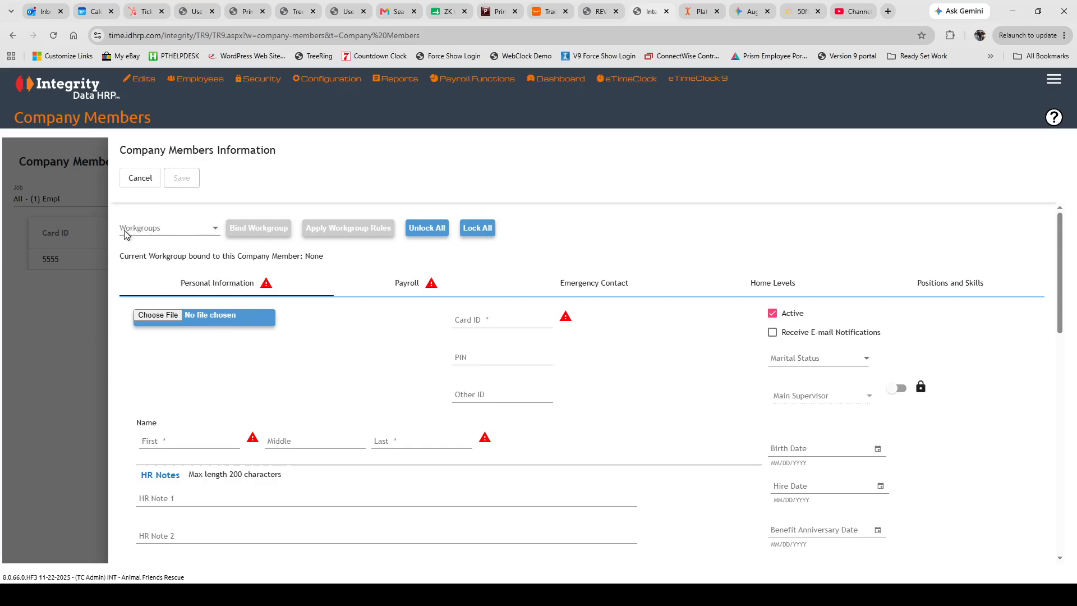
Choose the New Employees workgroup and apply its rules to the new member, confirming the prompt.
{"action": "left_click", "coordinate": [197, 230]}
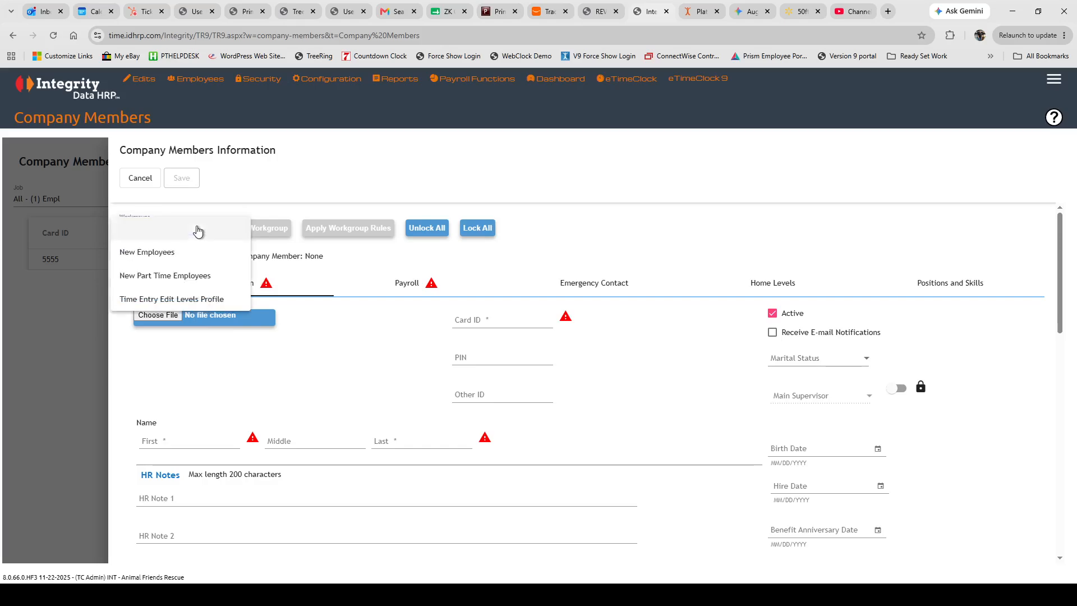
{"action": "left_click", "coordinate": [139, 254]}
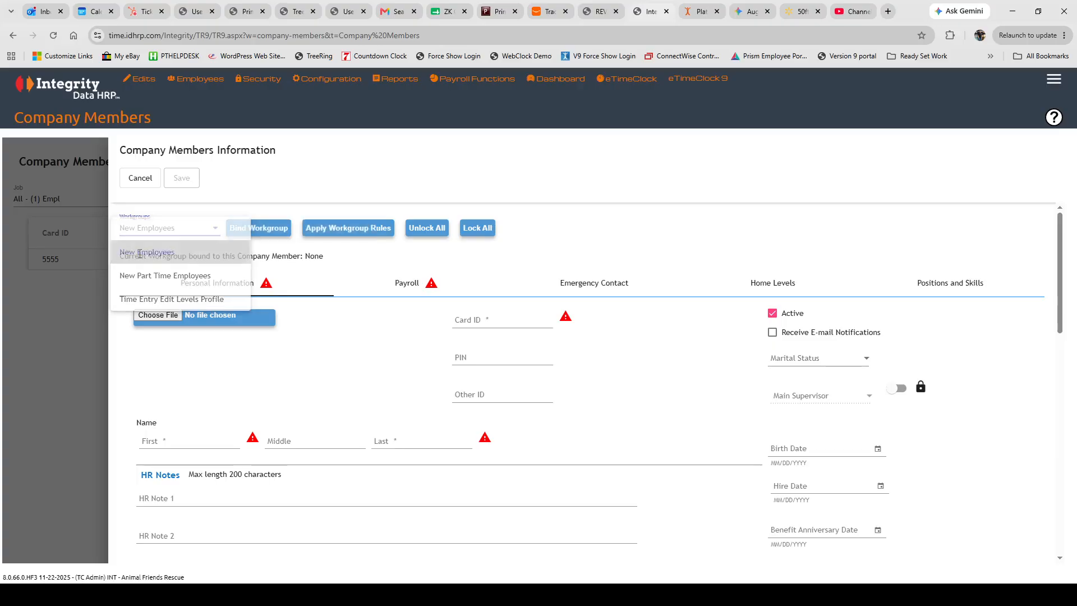
{"action": "left_click", "coordinate": [361, 230]}
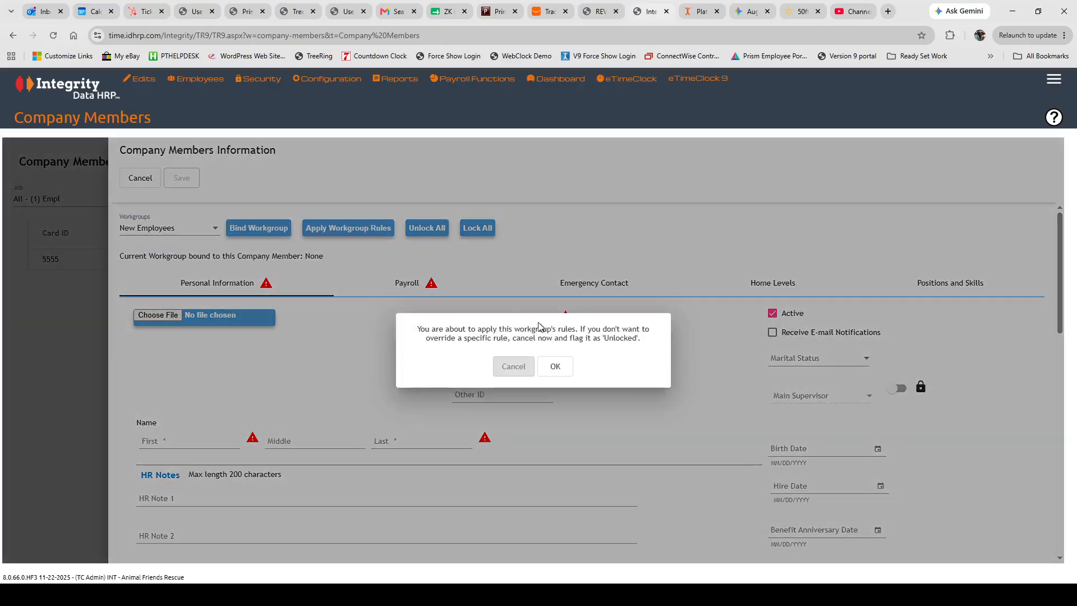
{"action": "left_click", "coordinate": [547, 367]}
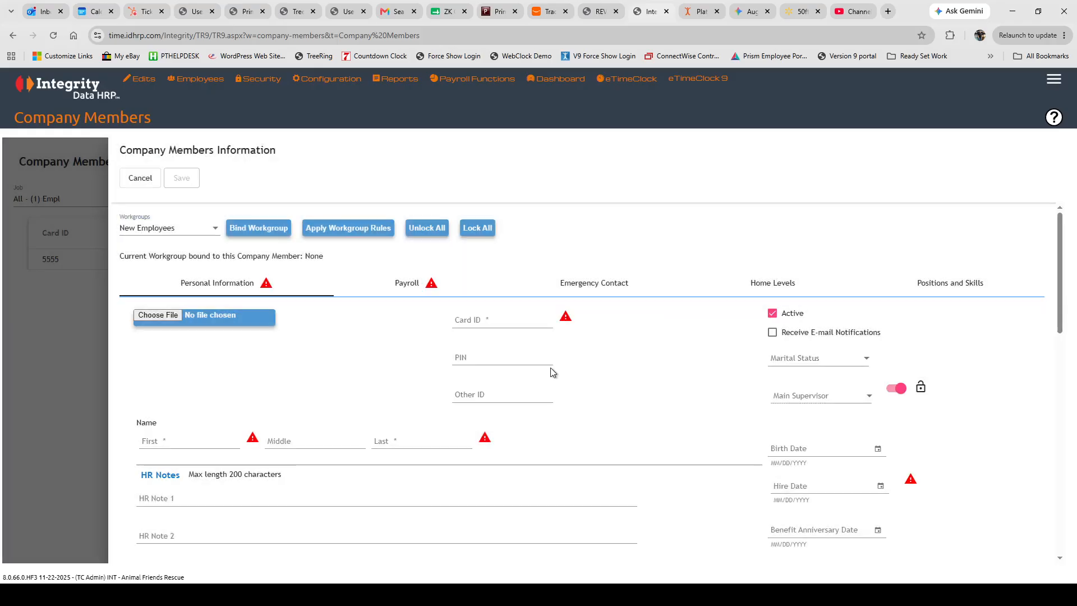
Fill in the member's Card ID, Other ID and PIN fields.
{"action": "left_click", "coordinate": [477, 321]}
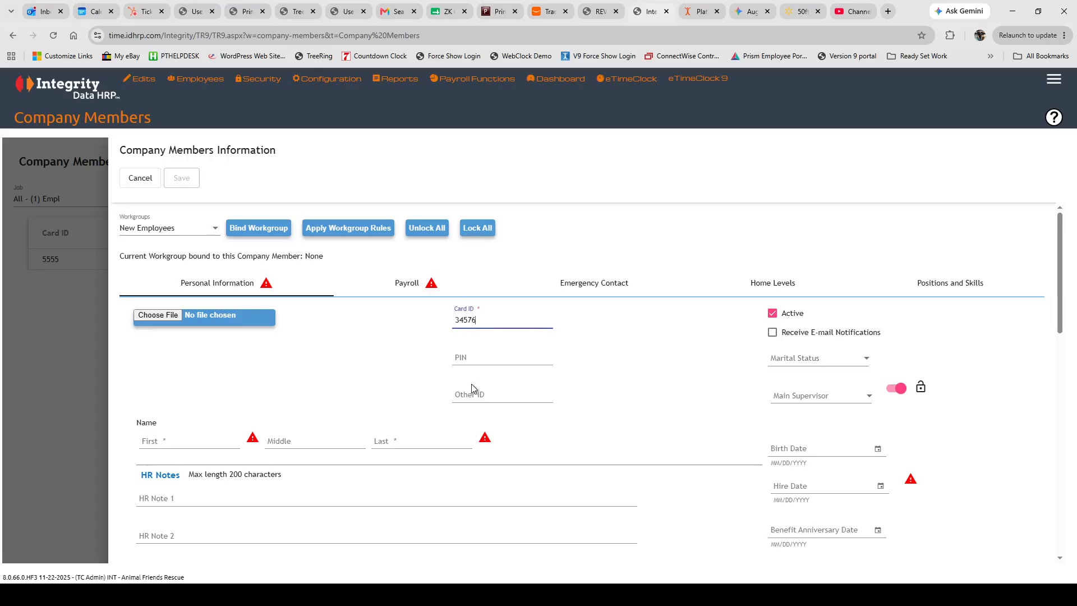
{"action": "left_click", "coordinate": [470, 393]}
{"action": "left_click", "coordinate": [467, 359]}
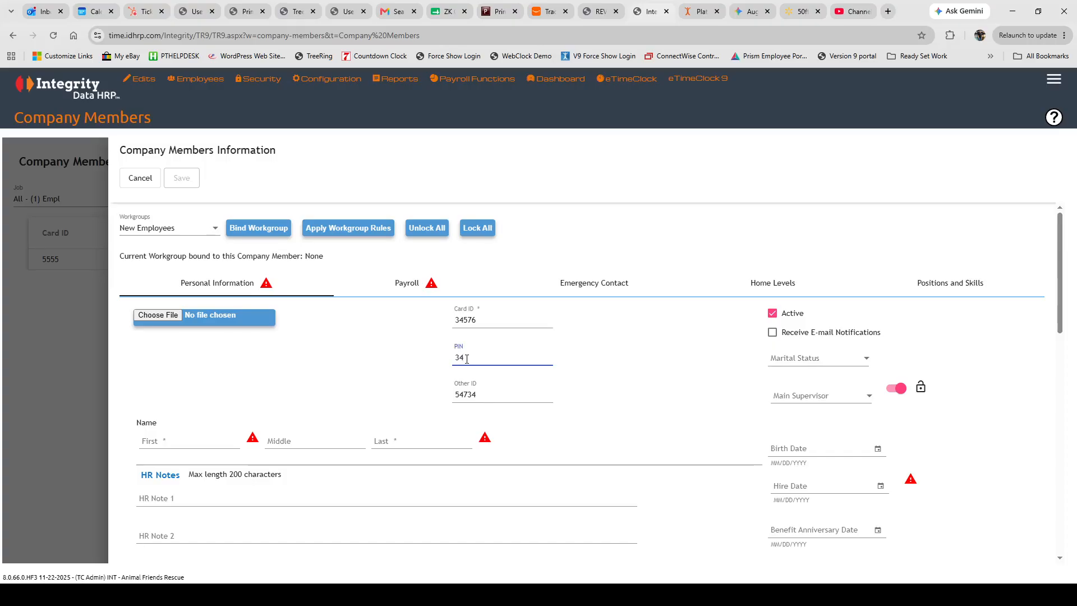
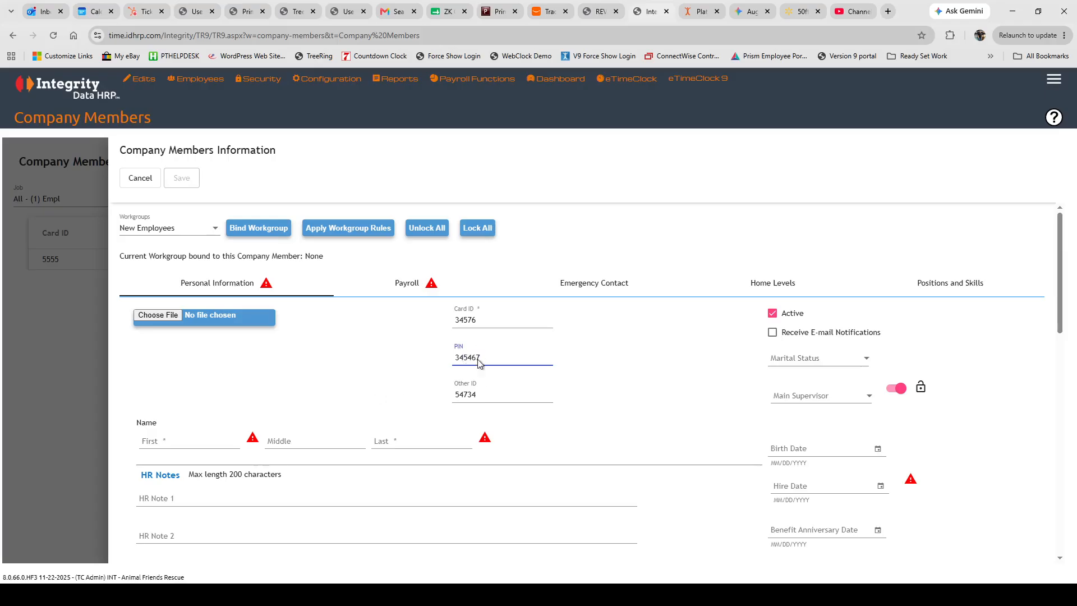
{"action": "double_click", "coordinate": [478, 321]}
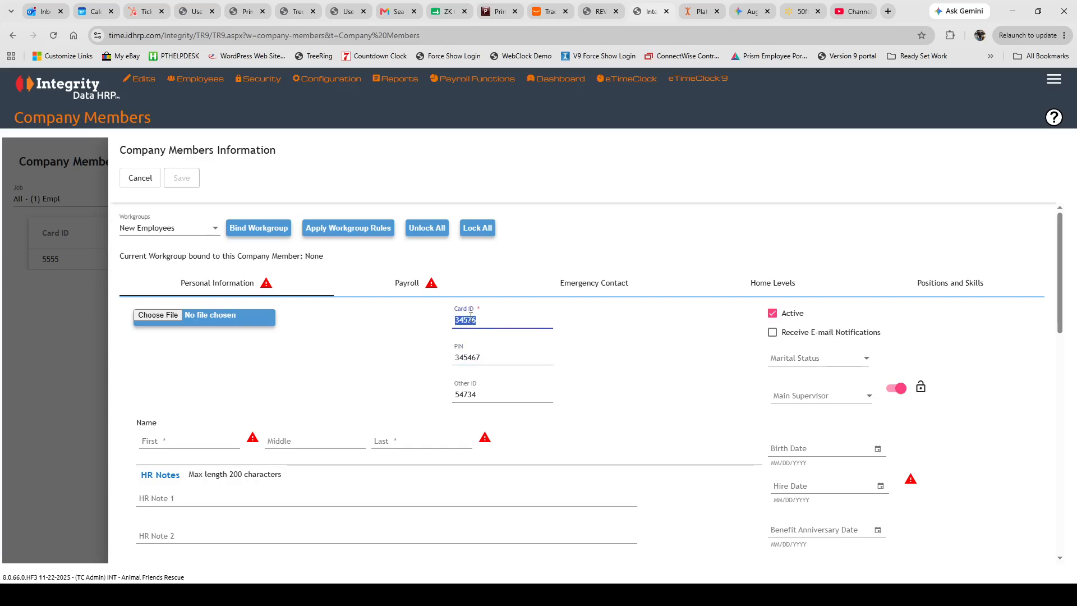
{"action": "left_click", "coordinate": [482, 395]}
{"action": "left_click_drag", "start_coordinate": [483, 396], "coordinate": [432, 402]}
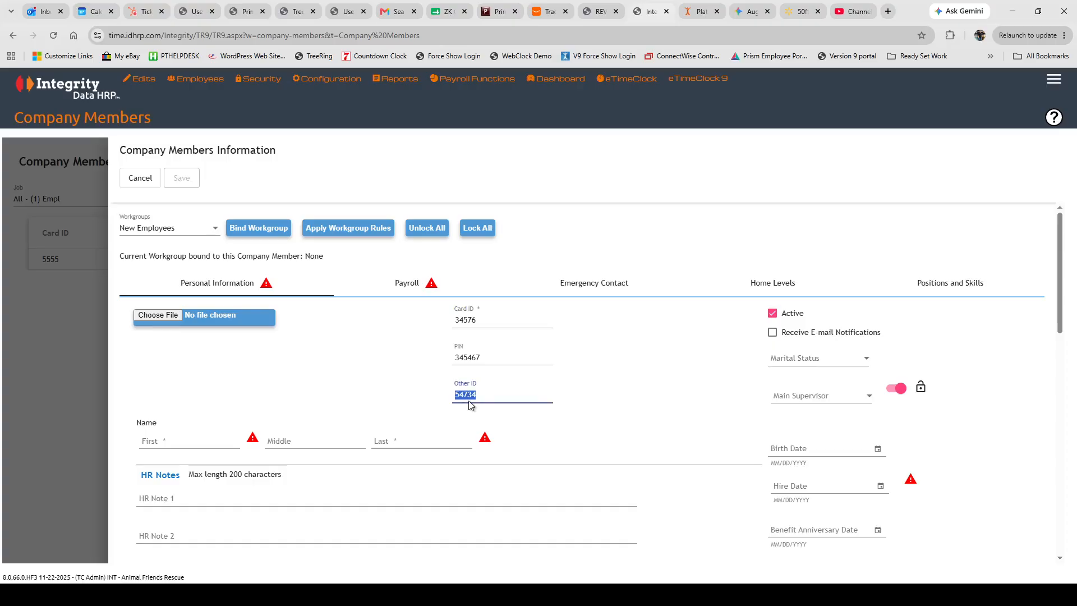
Enter the employee's first, middle and last name.
{"action": "left_click", "coordinate": [150, 442]}
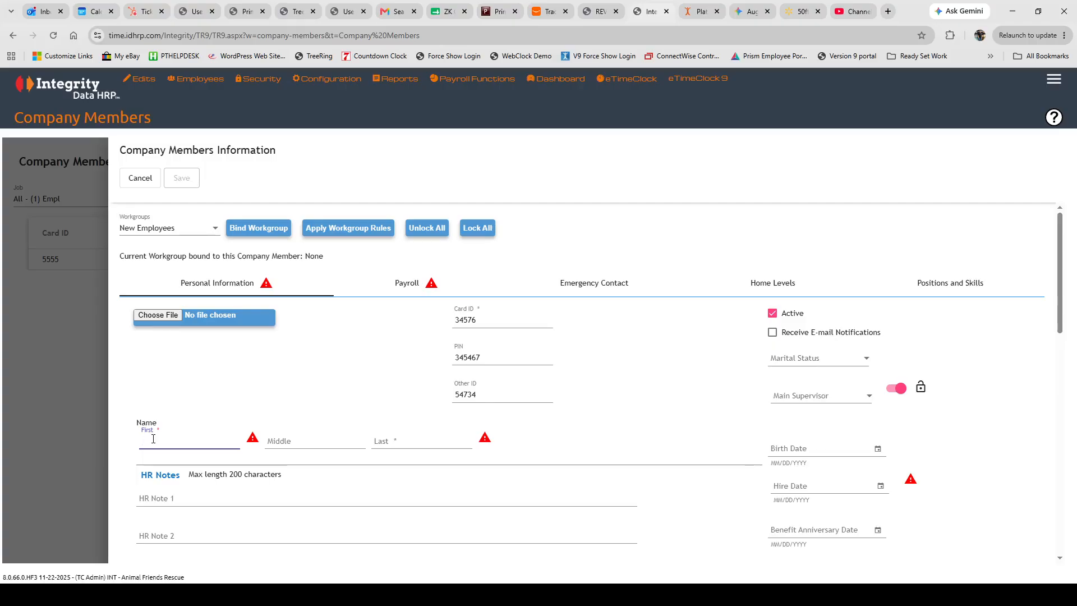
{"action": "type", "text": "John"}
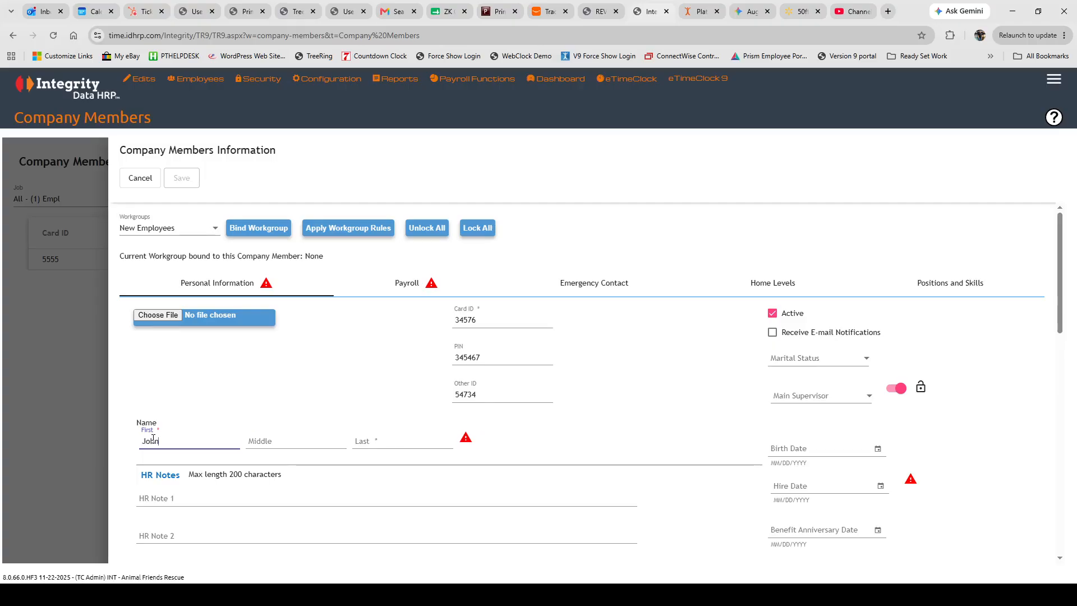
{"action": "key", "text": "Tab"}
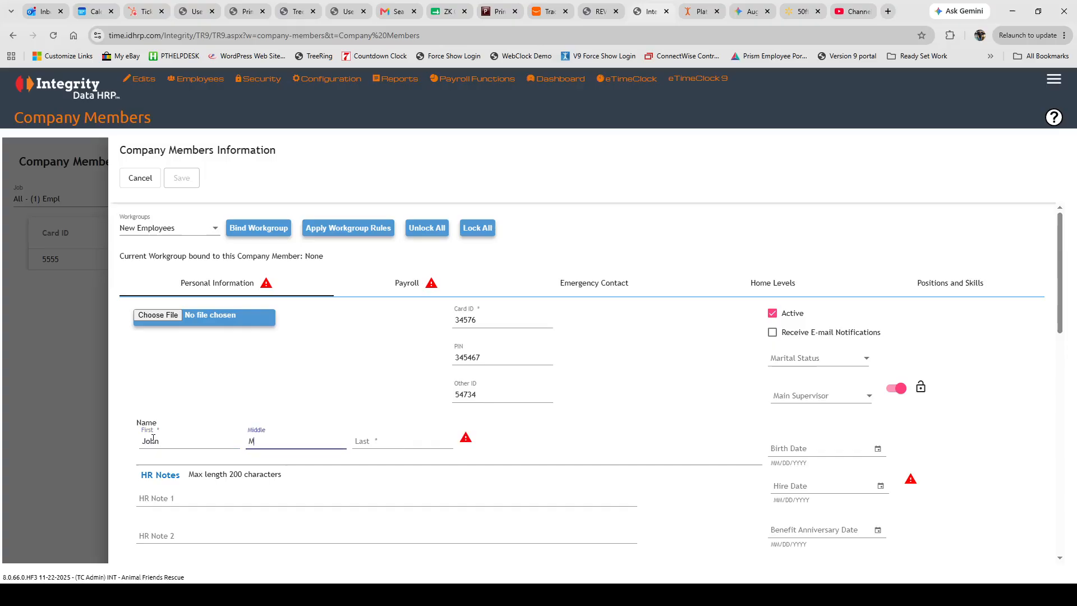
{"action": "key", "text": "Tab"}
{"action": "type", "text": "S"}
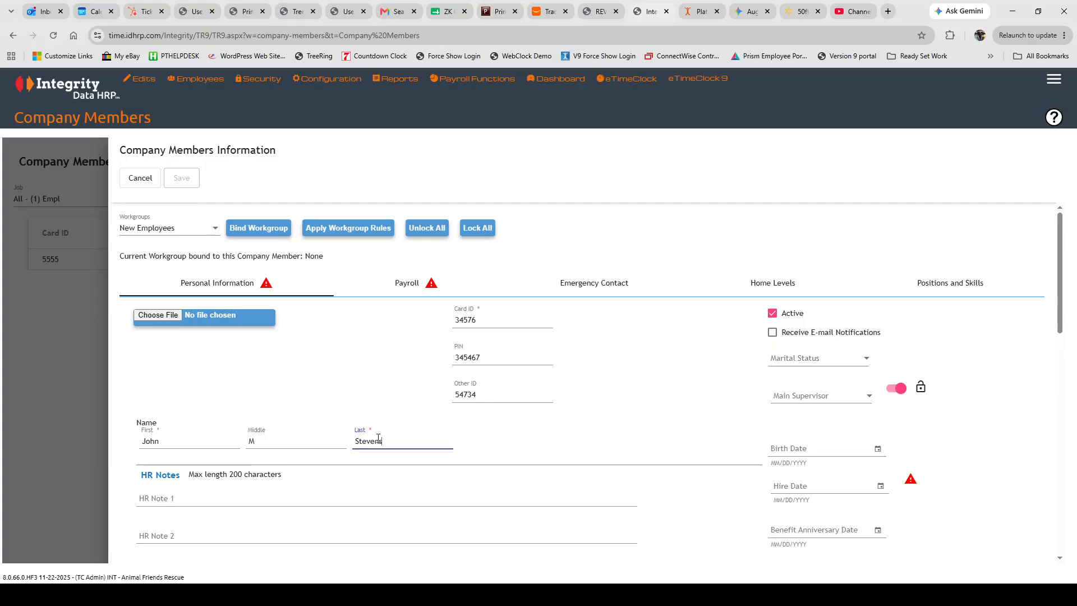
{"action": "left_click", "coordinate": [879, 488]}
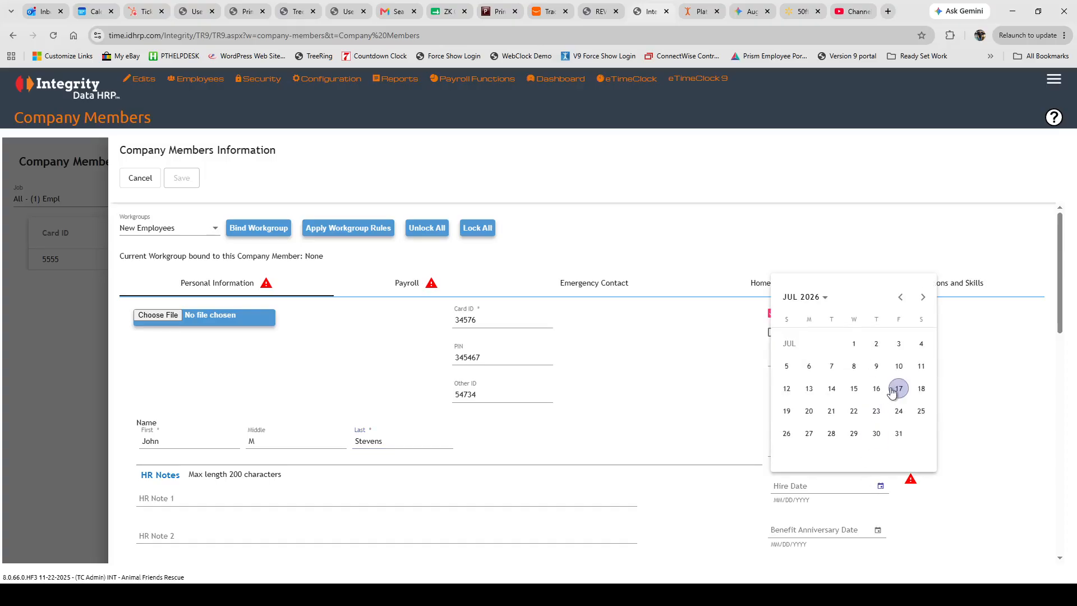
Set the hire date to 7/1/2026, then view the Payroll and Emergency Contact sections.
{"action": "left_click", "coordinate": [854, 343]}
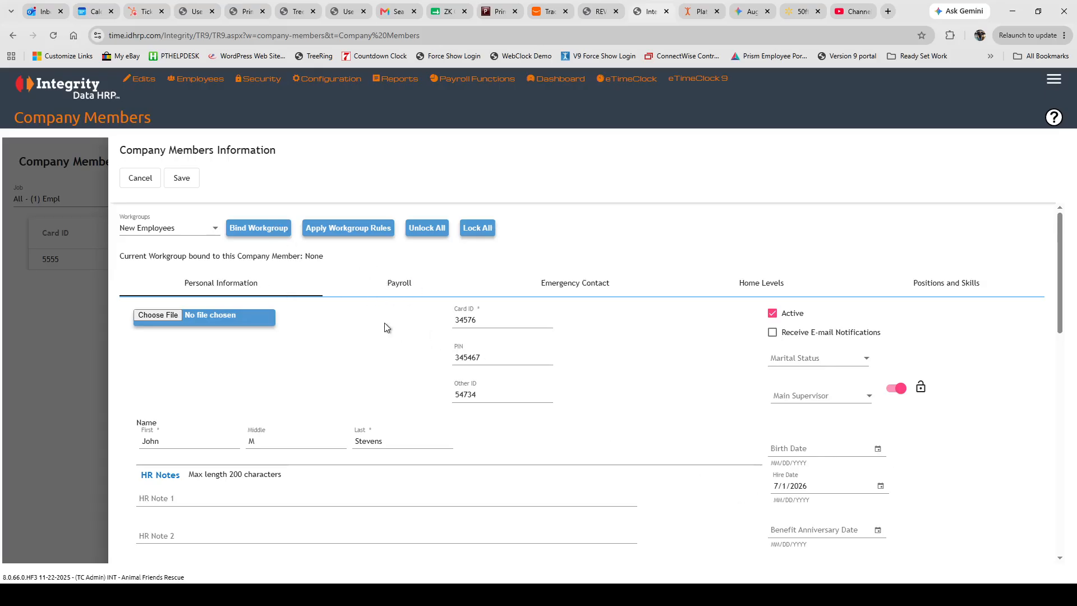
{"action": "left_click", "coordinate": [389, 287]}
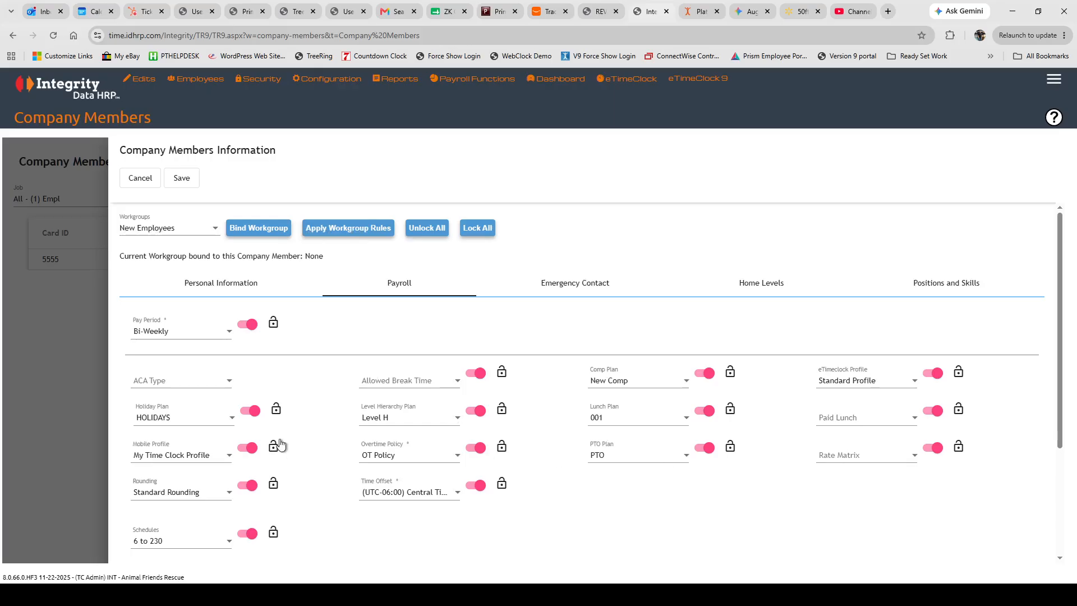
{"action": "left_click", "coordinate": [584, 289]}
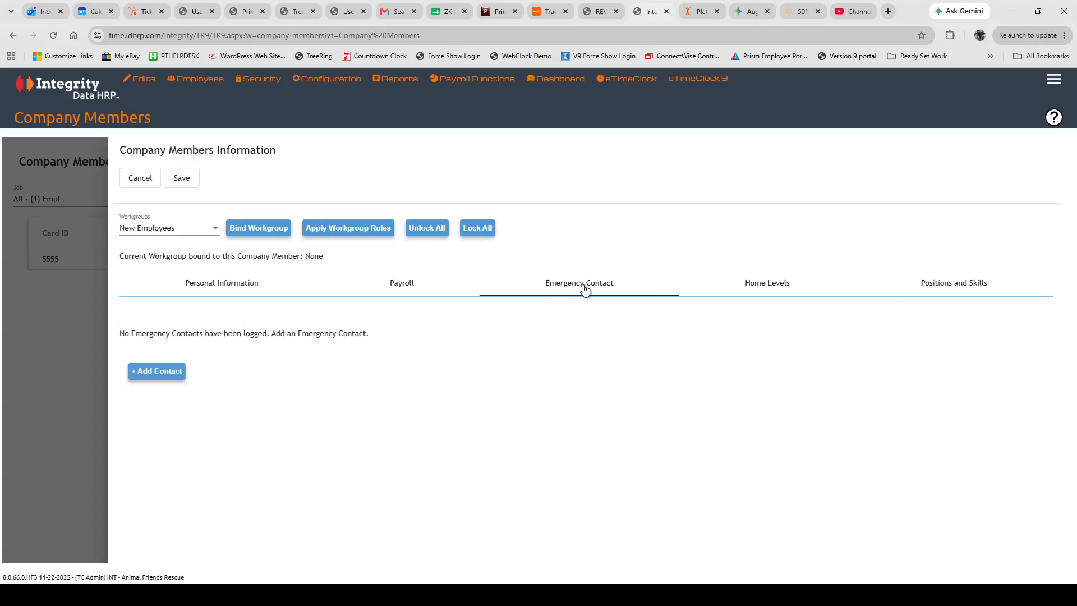
Set home Job to Job 2 (2356), clear Dept and Level3, then bind the New Employees workgroup.
{"action": "left_click", "coordinate": [772, 289]}
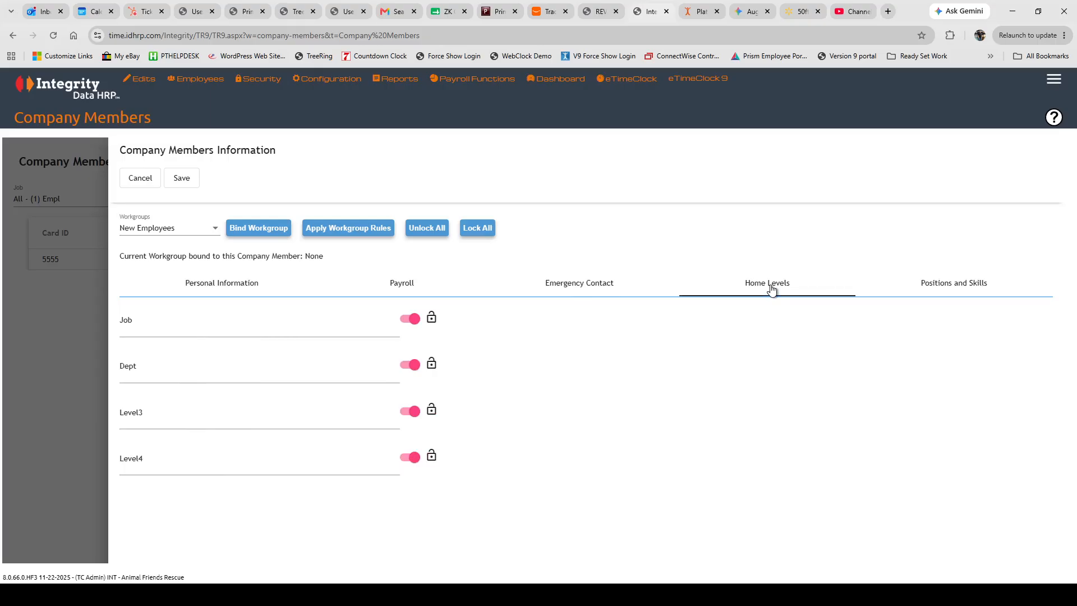
{"action": "left_click", "coordinate": [146, 333]}
{"action": "left_click", "coordinate": [147, 377]}
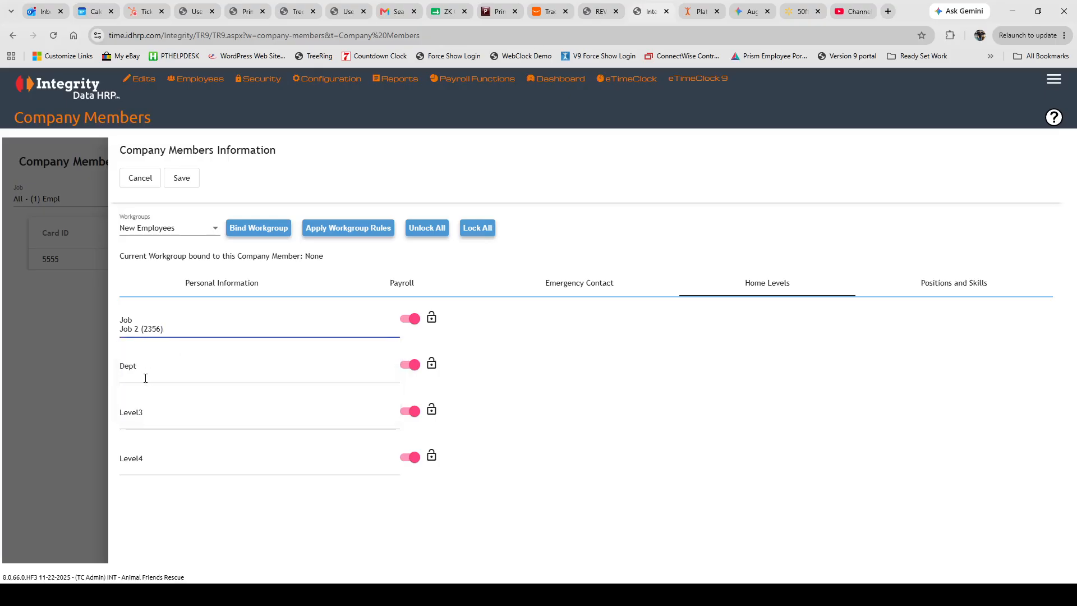
{"action": "left_click", "coordinate": [146, 378]}
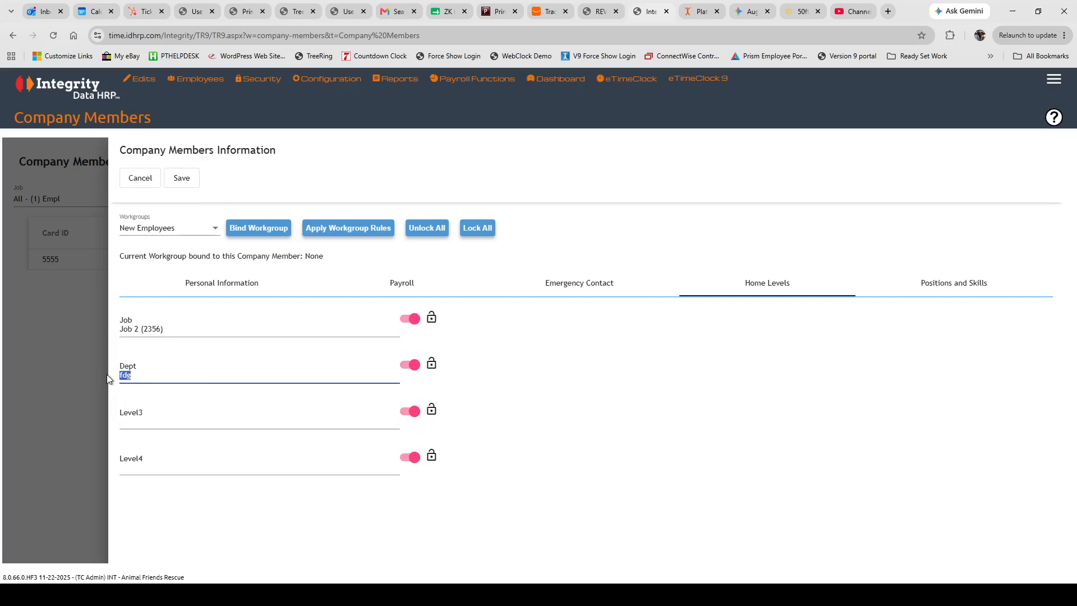
{"action": "key", "text": "BackSpace"}
{"action": "left_click", "coordinate": [133, 423]}
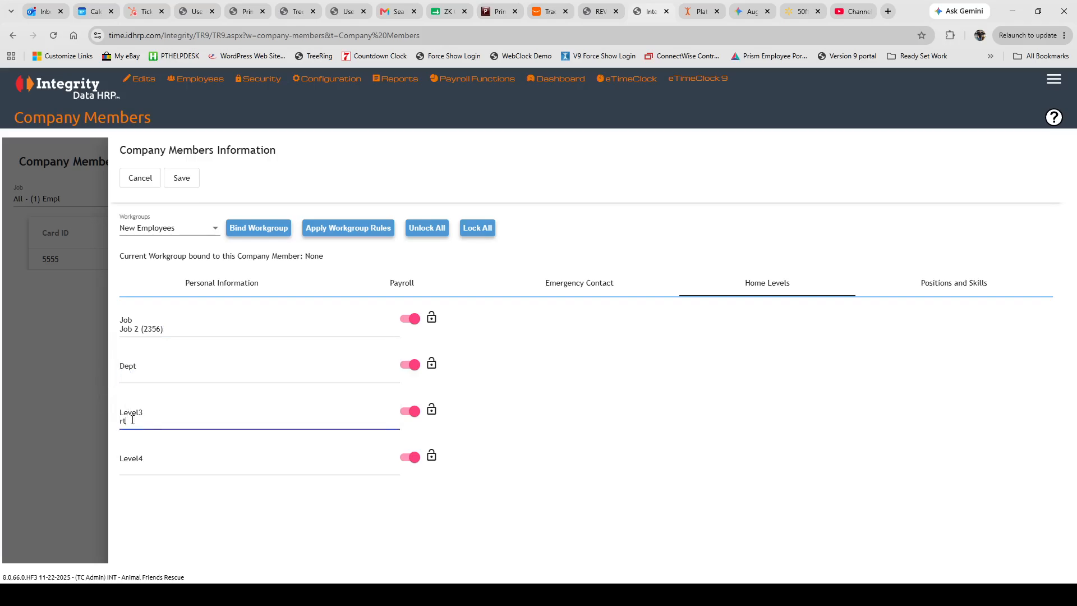
{"action": "key", "text": "BackSpace"}
{"action": "left_click", "coordinate": [129, 470]}
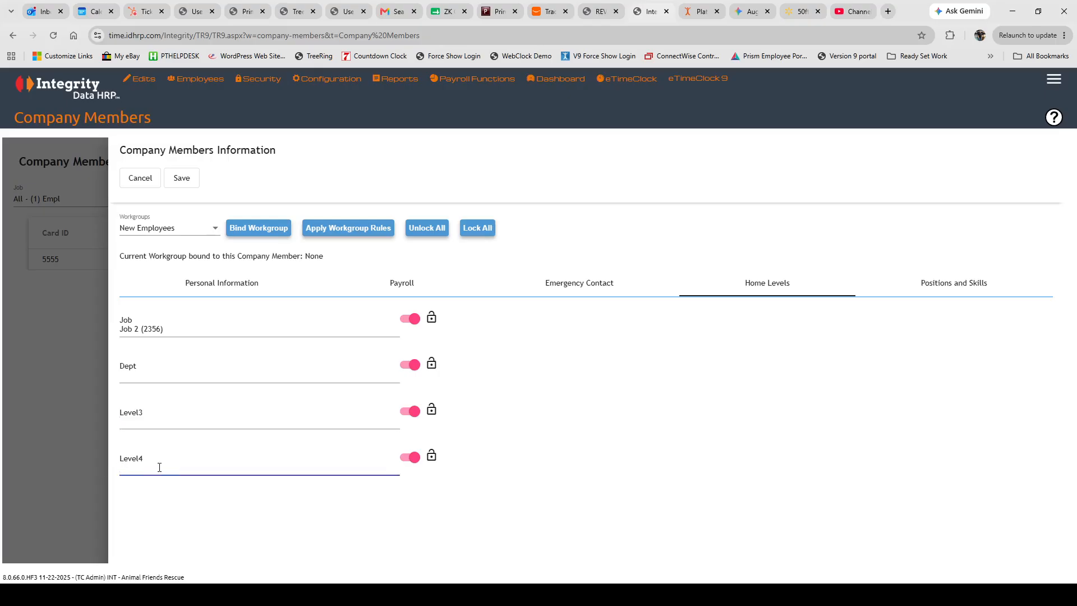
{"action": "left_click", "coordinate": [154, 373]}
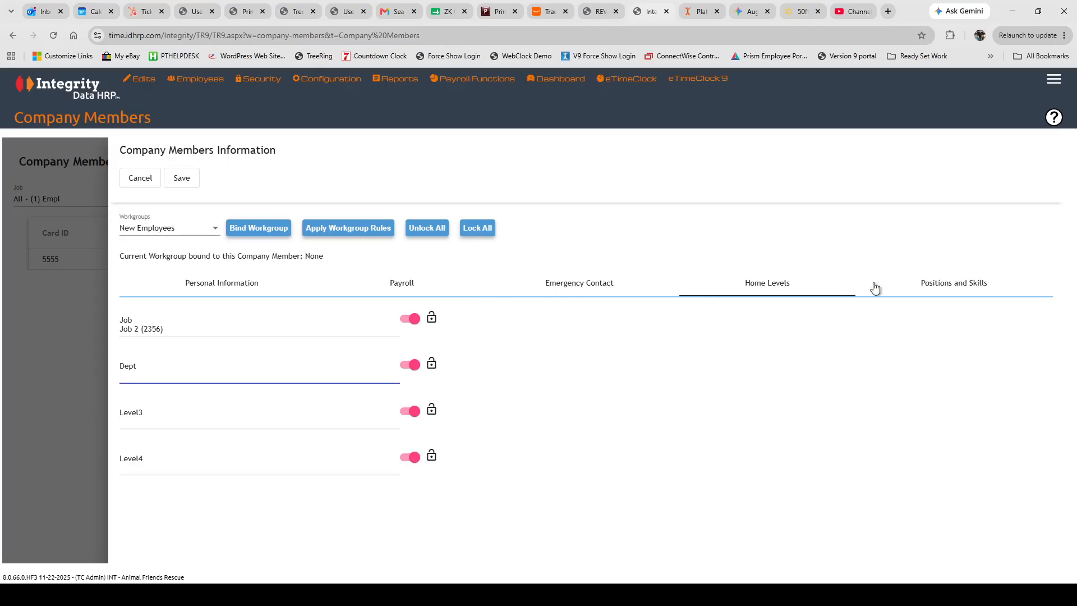
{"action": "left_click", "coordinate": [217, 289]}
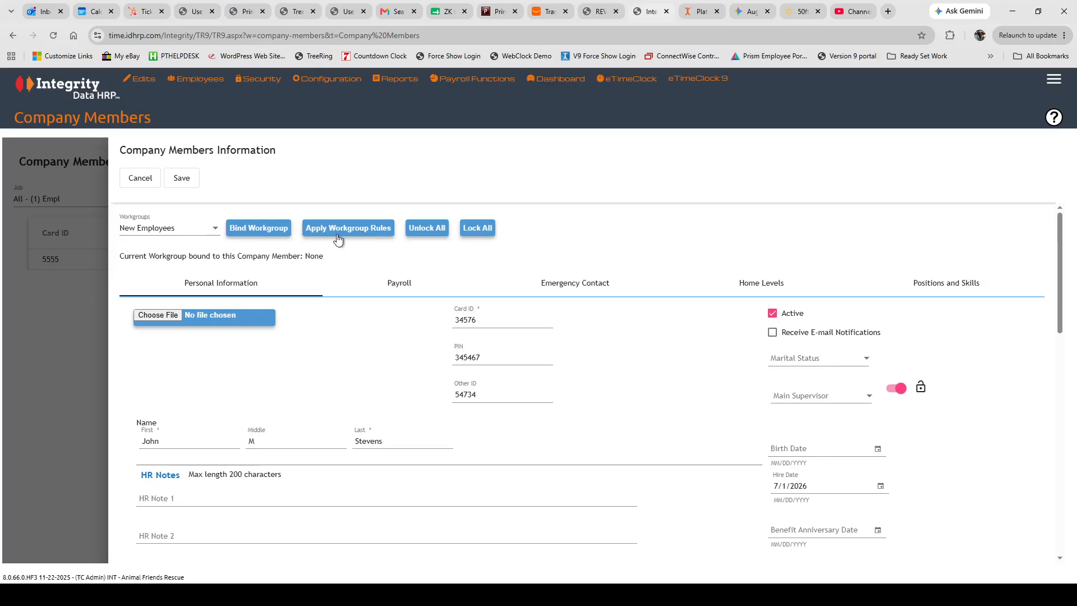
{"action": "left_click", "coordinate": [259, 230]}
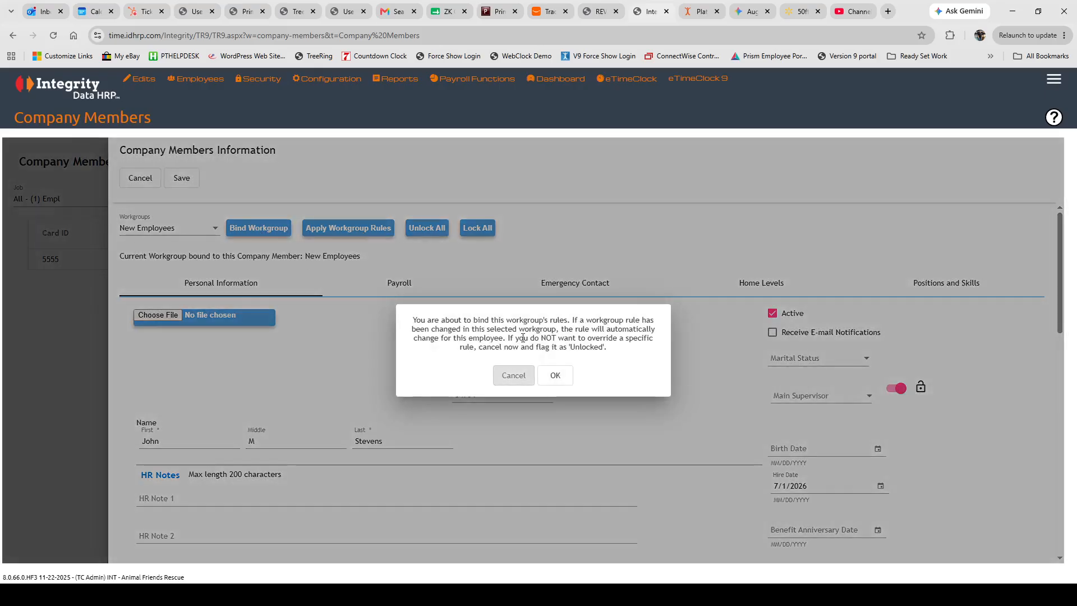
Confirm the binding, then switch off Holiday Plan, Mobile Profile and Rounding and lock all payroll rules.
{"action": "left_click", "coordinate": [555, 375]}
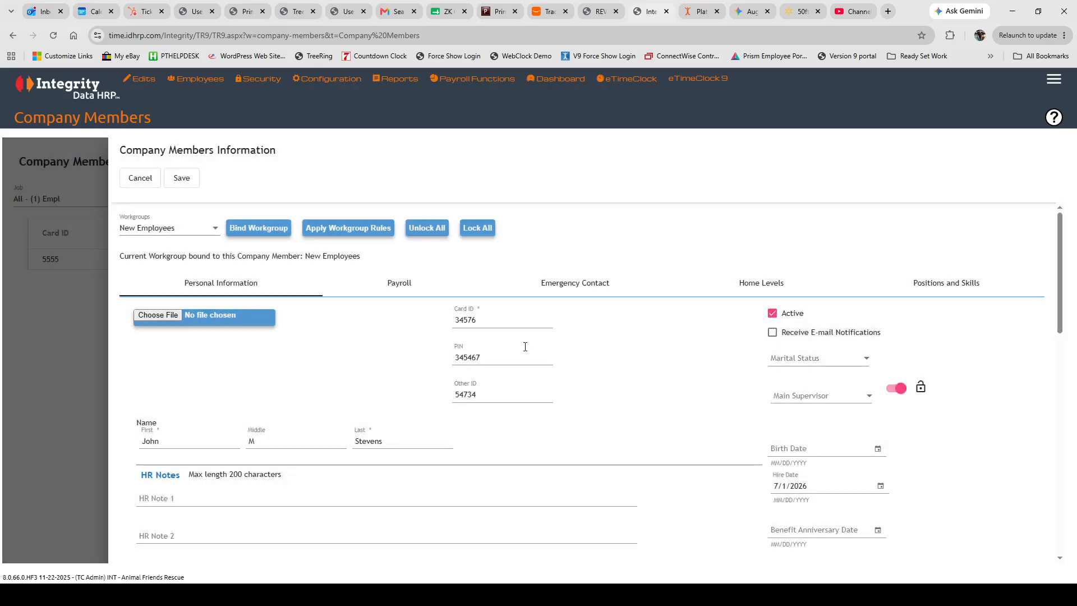
{"action": "left_click", "coordinate": [393, 286]}
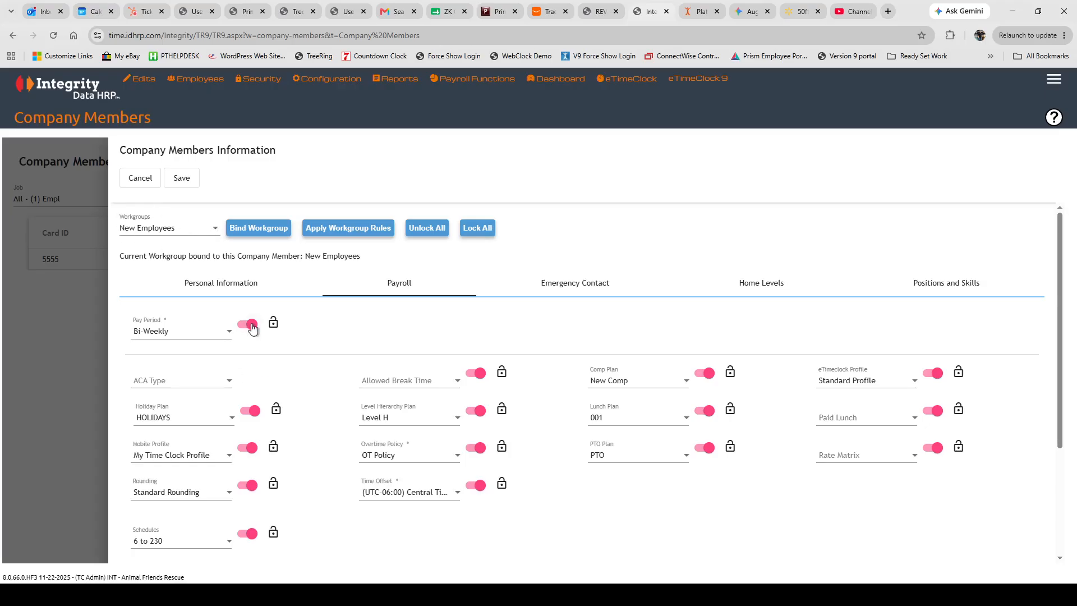
{"action": "left_click", "coordinate": [250, 411]}
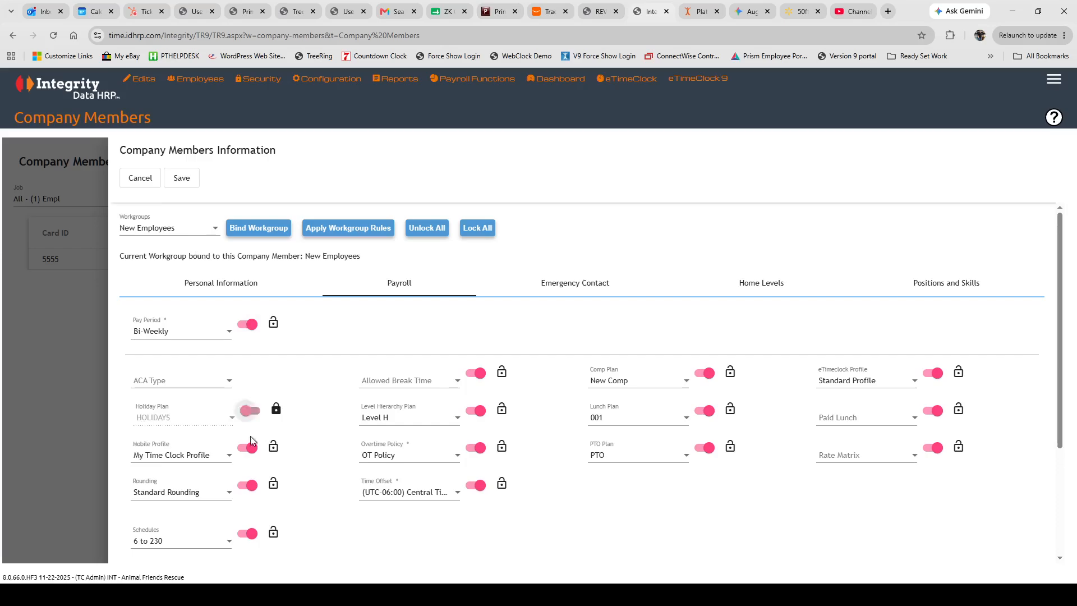
{"action": "left_click", "coordinate": [253, 448]}
{"action": "left_click", "coordinate": [248, 485]}
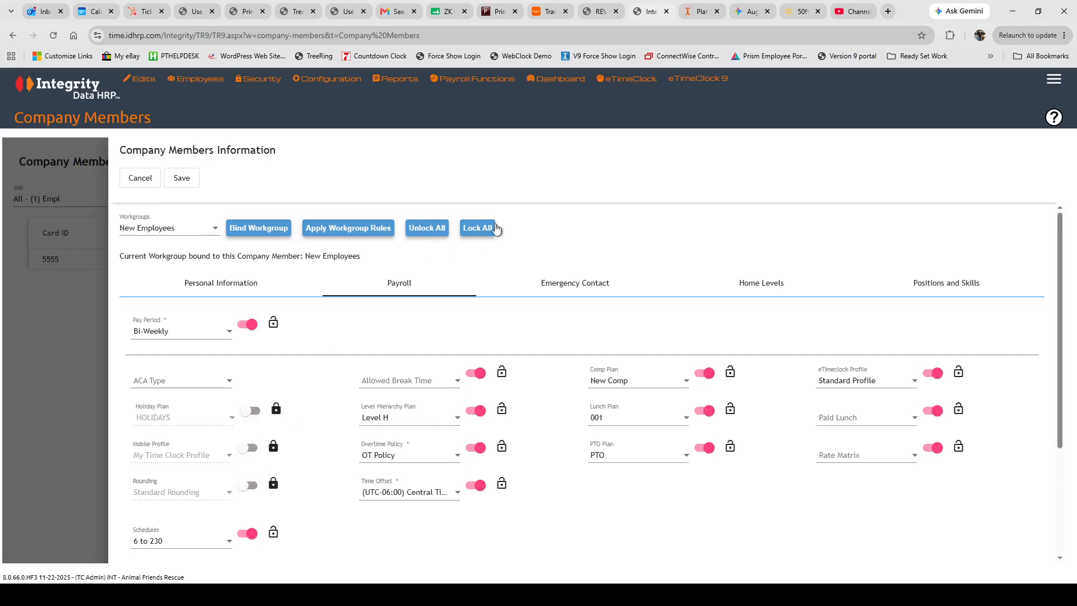
{"action": "left_click", "coordinate": [476, 228]}
Rebind the New Employees workgroup, confirm it, and save the new member.
{"action": "left_click", "coordinate": [261, 230]}
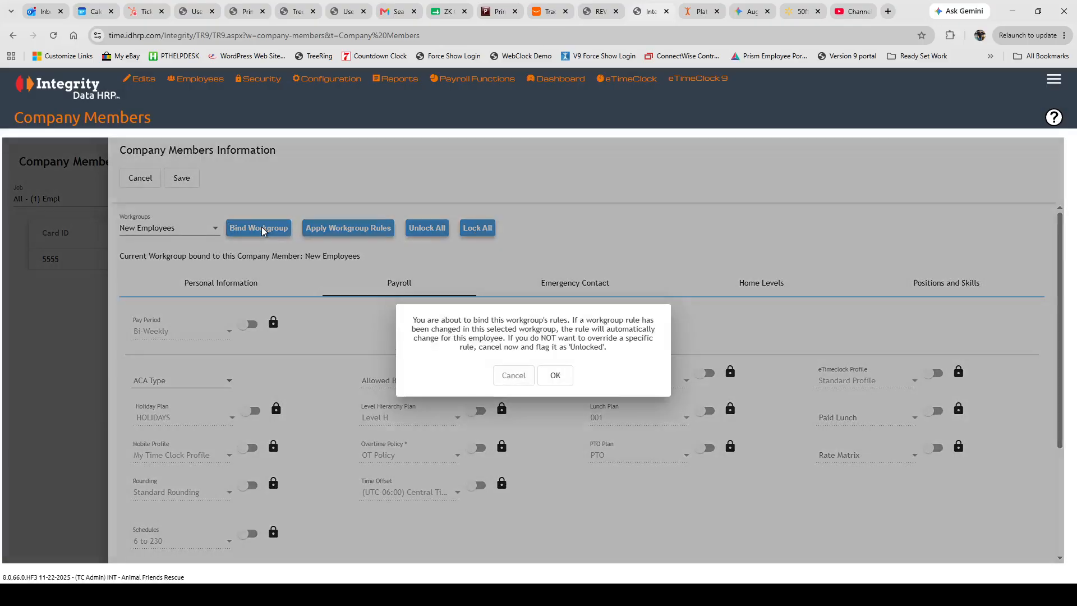
{"action": "left_click", "coordinate": [556, 377]}
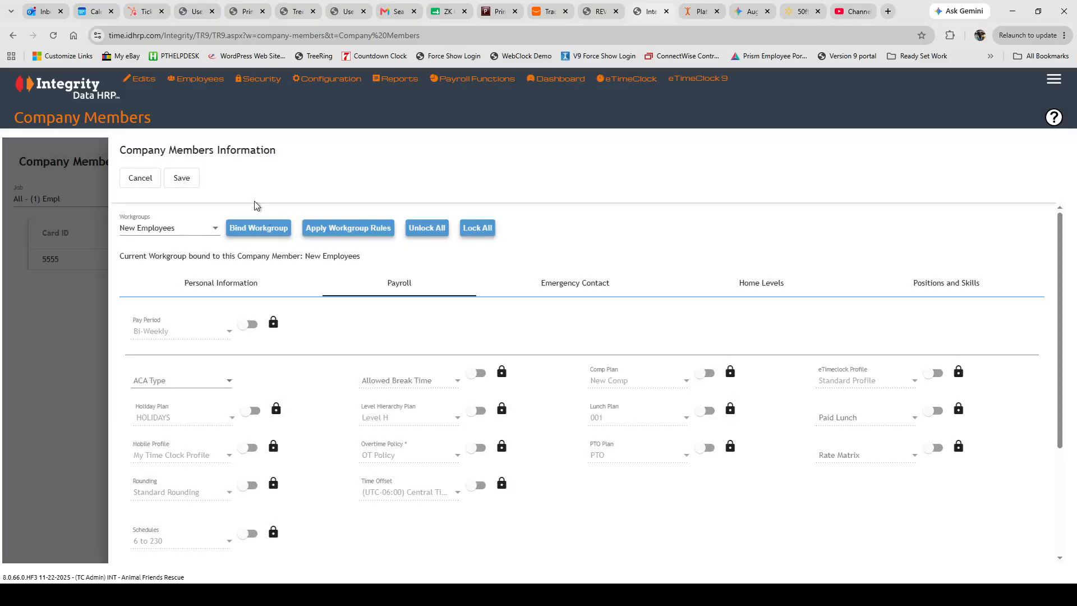
{"action": "left_click", "coordinate": [182, 180]}
Save the member, then review the New Employees workgroup settings on Workgroups and cancel unchanged.
{"action": "left_click", "coordinate": [179, 178]}
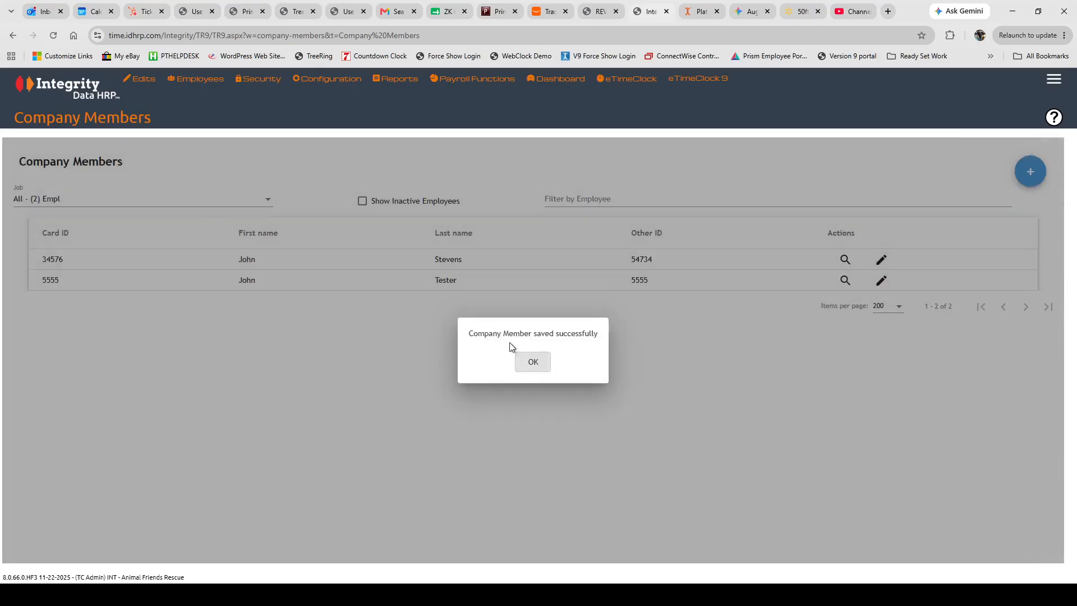
{"action": "left_click", "coordinate": [533, 362]}
{"action": "mouse_move", "coordinate": [200, 79]}
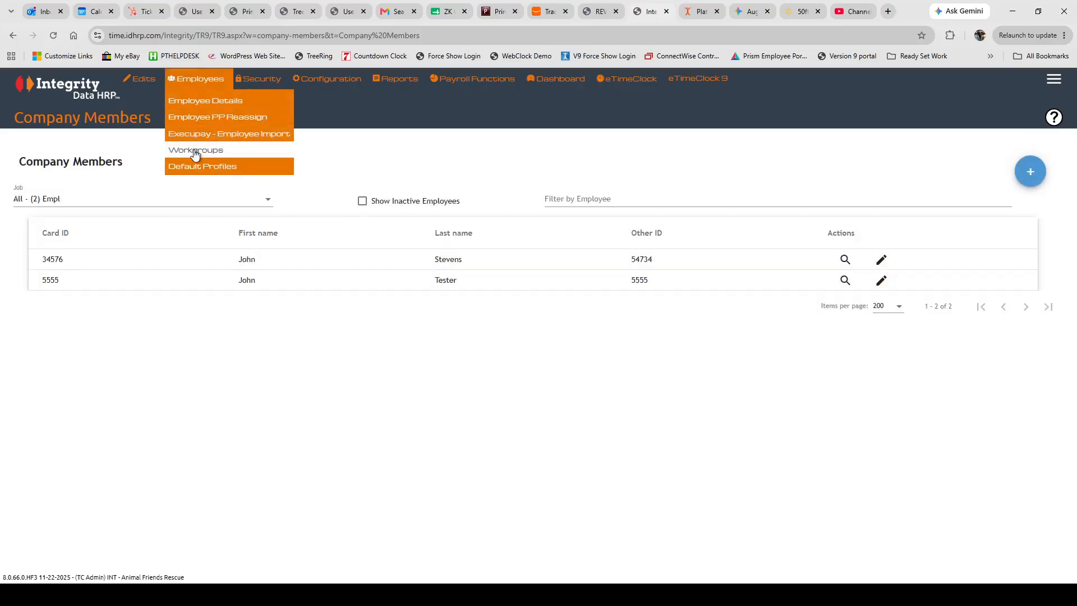
{"action": "left_click", "coordinate": [194, 150]}
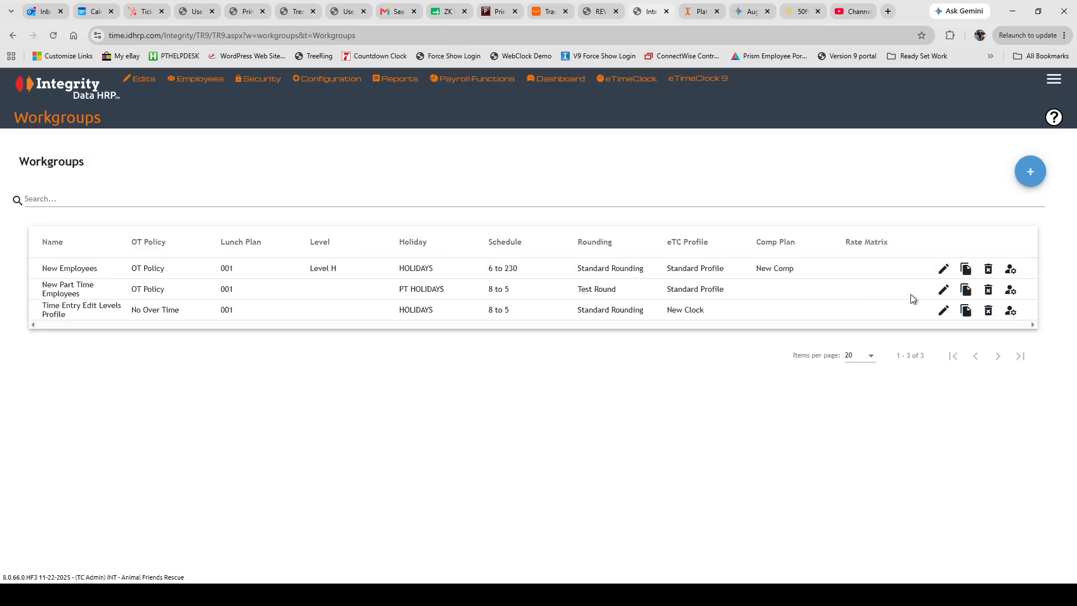
{"action": "left_click", "coordinate": [943, 269]}
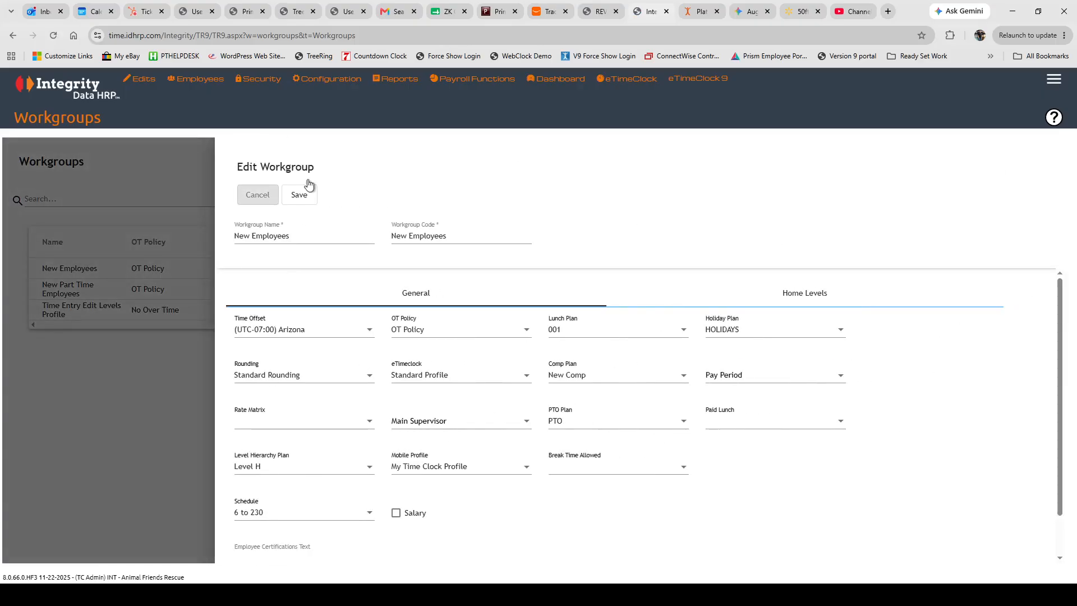
{"action": "left_click", "coordinate": [245, 193]}
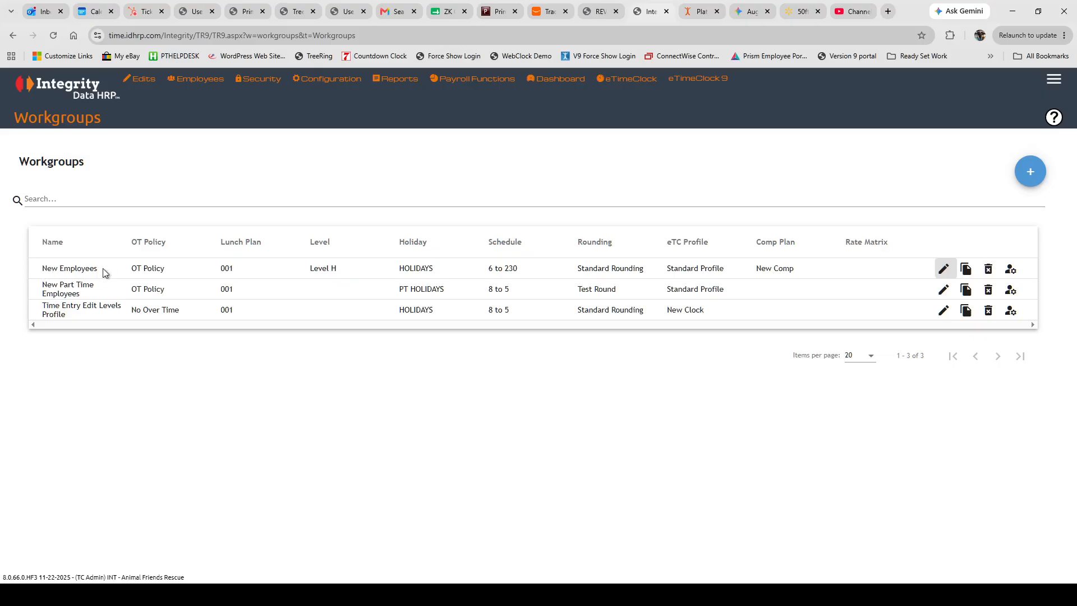
{"action": "left_click", "coordinate": [196, 79]}
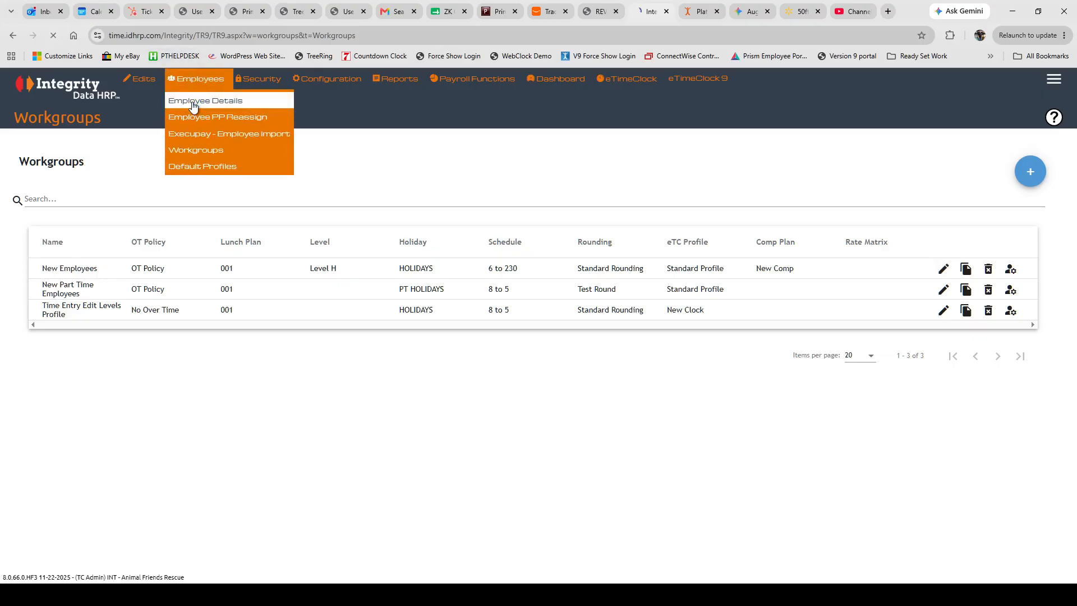
Create a trial member with New Employees workgroup rules applied, check its Payroll tab, and discard it.
{"action": "left_click", "coordinate": [192, 102]}
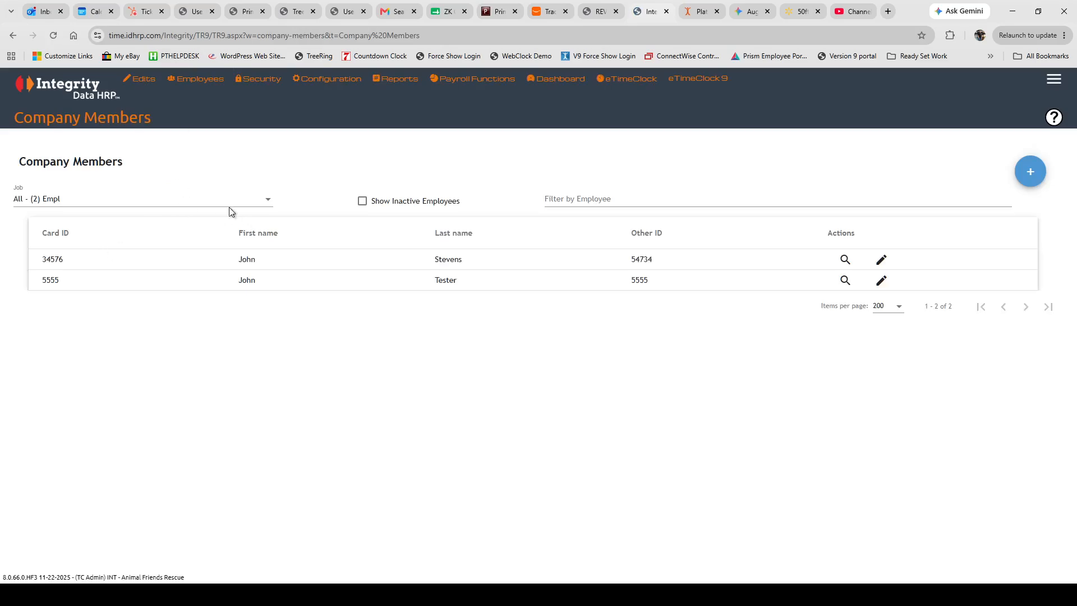
{"action": "left_click", "coordinate": [1030, 171]}
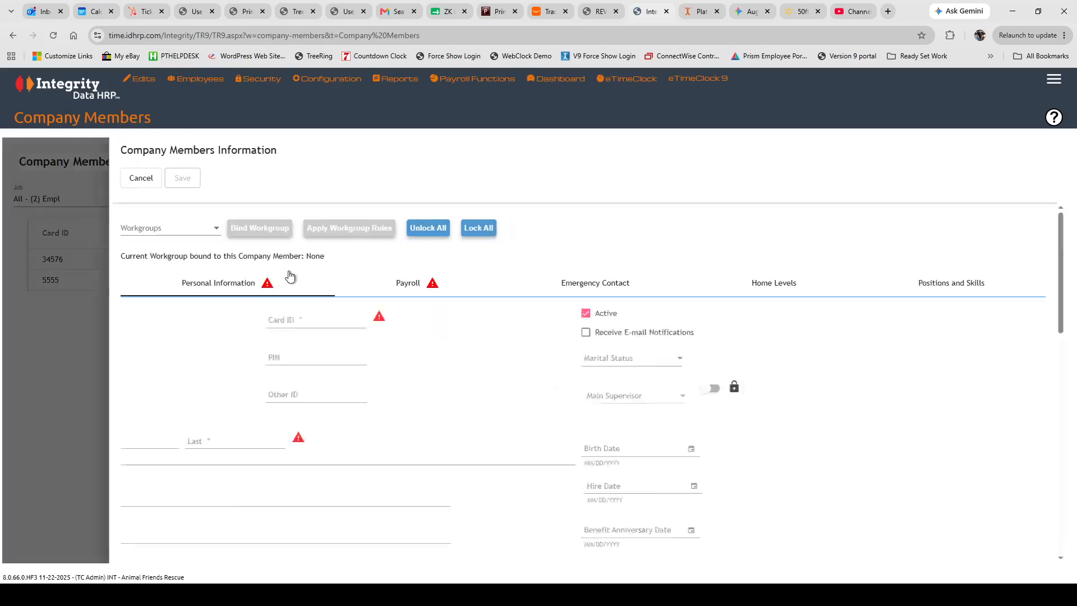
{"action": "left_click", "coordinate": [188, 240]}
{"action": "left_click", "coordinate": [168, 255]}
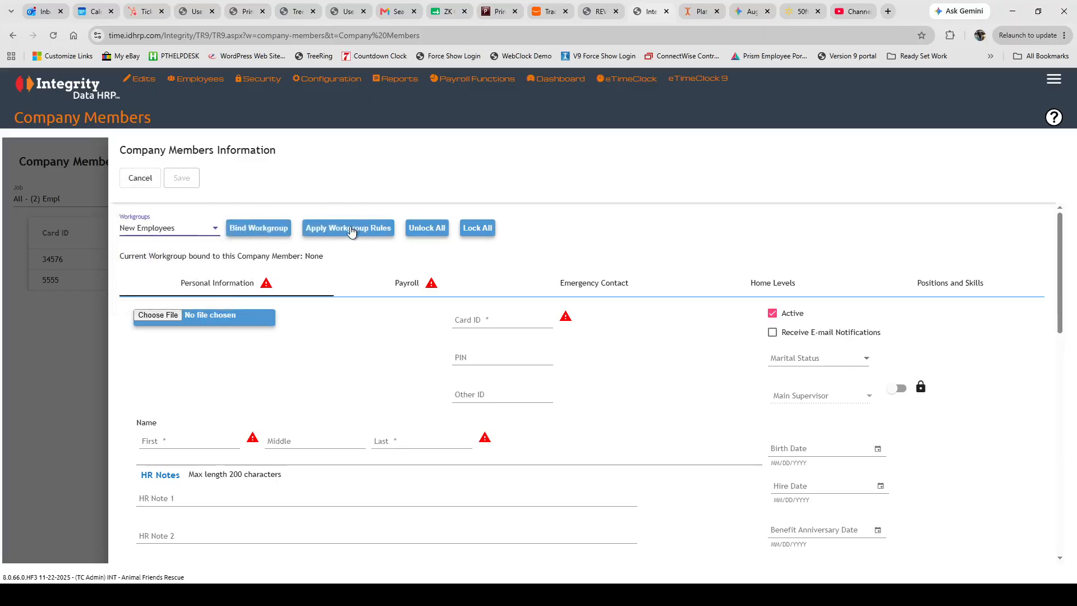
{"action": "left_click", "coordinate": [349, 228]}
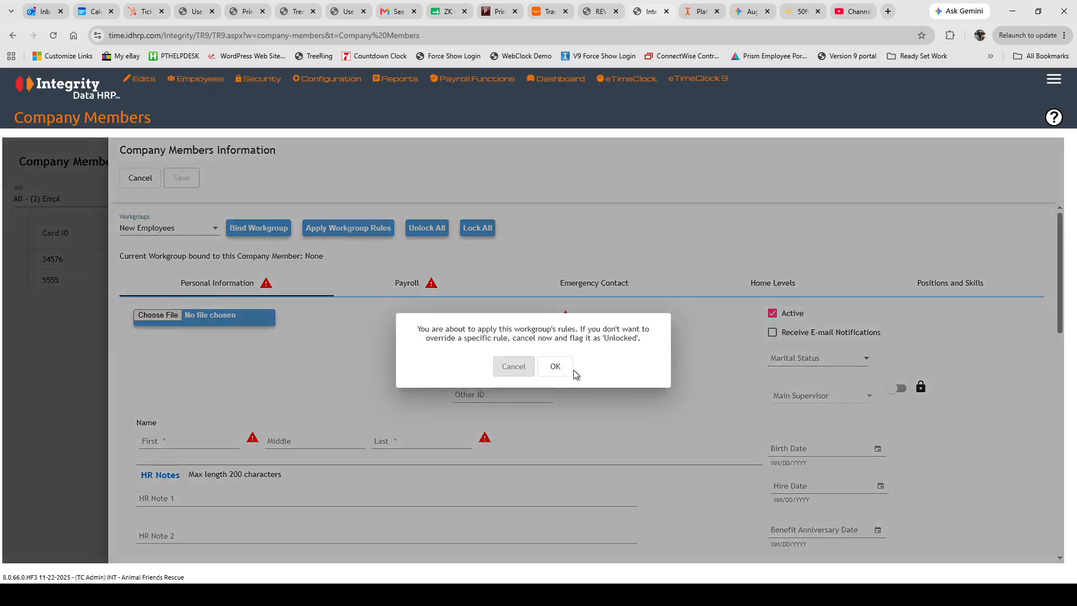
{"action": "left_click", "coordinate": [557, 369]}
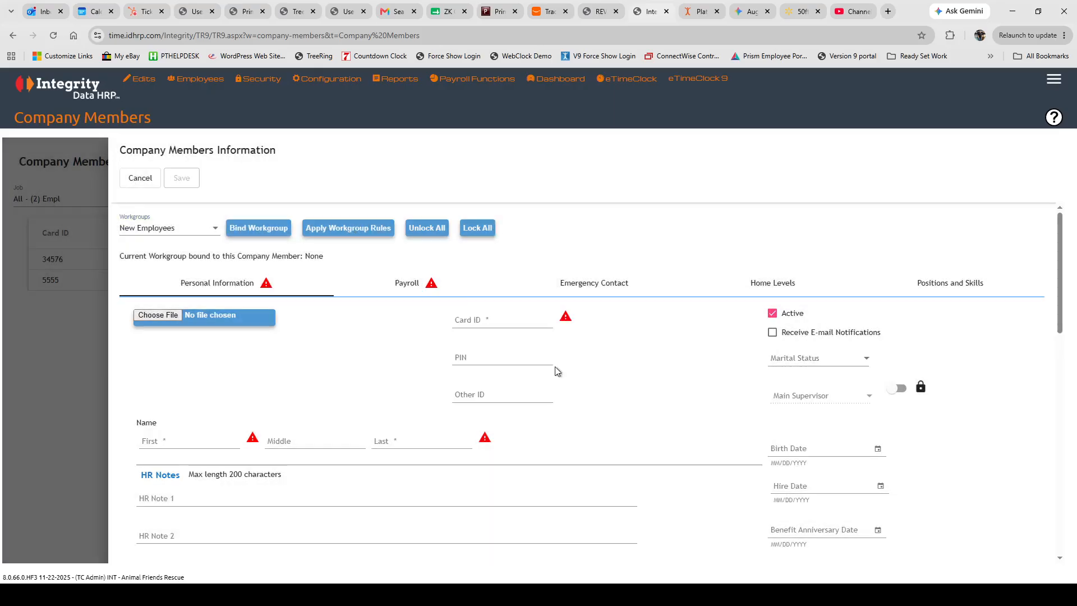
{"action": "left_click", "coordinate": [408, 286]}
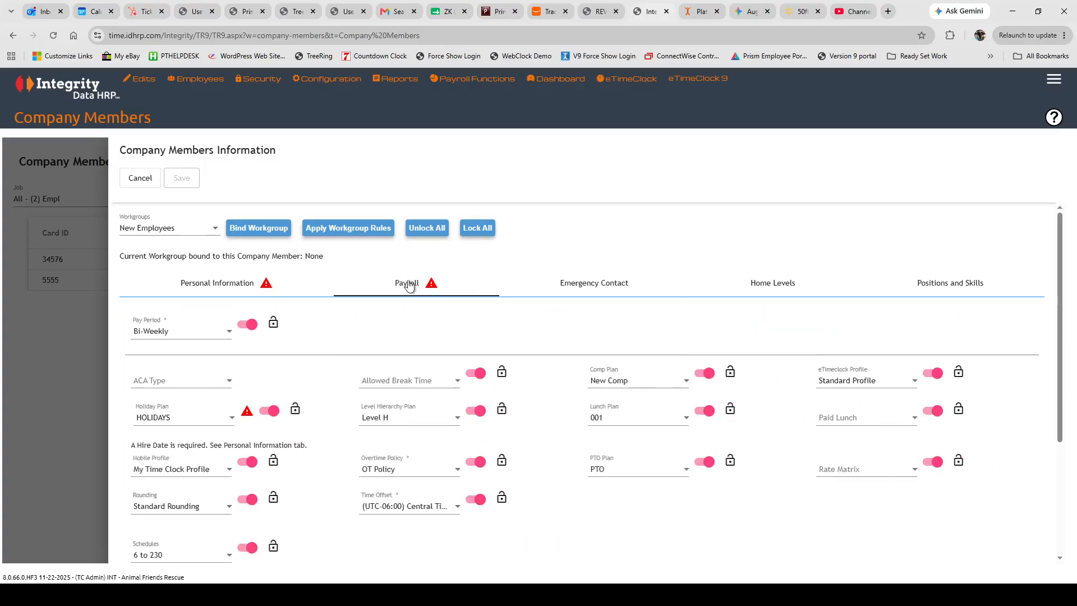
{"action": "left_click", "coordinate": [140, 178]}
{"action": "left_click", "coordinate": [1028, 180]}
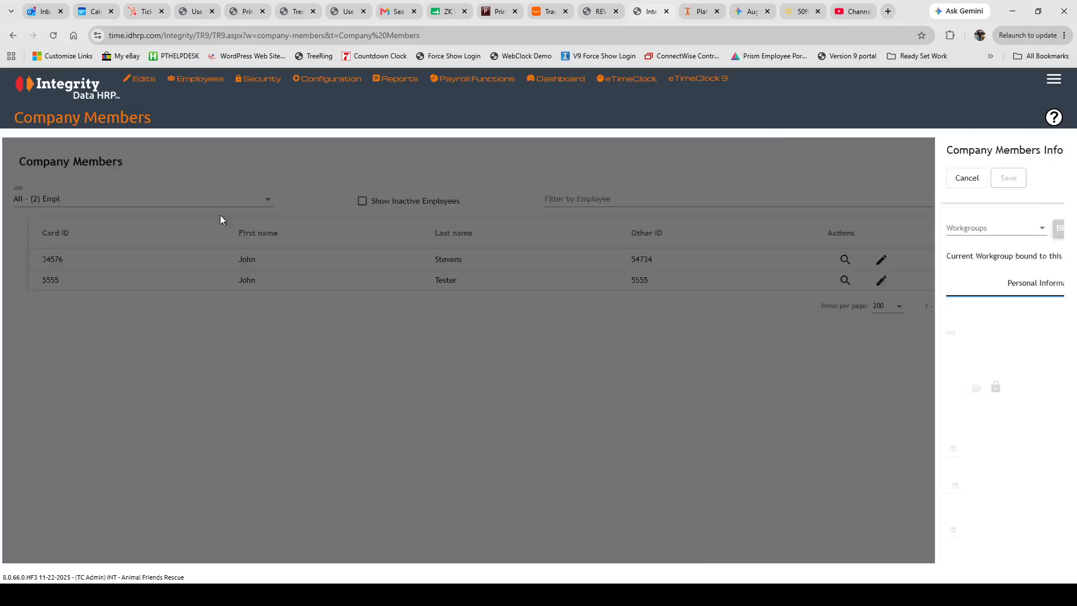
{"action": "left_click", "coordinate": [144, 226]}
{"action": "left_click", "coordinate": [147, 253]}
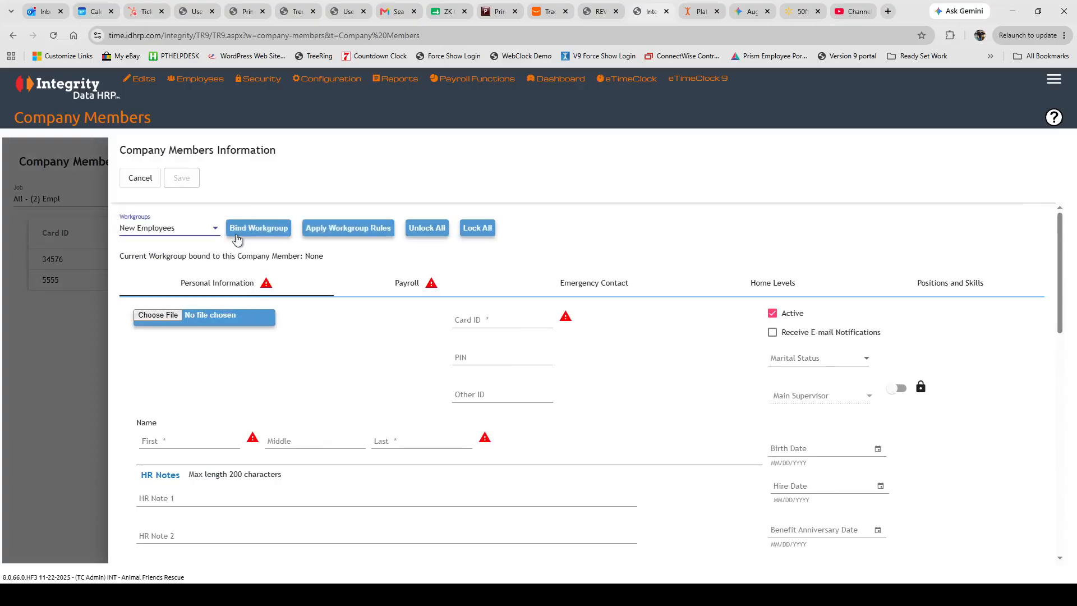
{"action": "left_click", "coordinate": [257, 228]}
{"action": "left_click", "coordinate": [556, 376]}
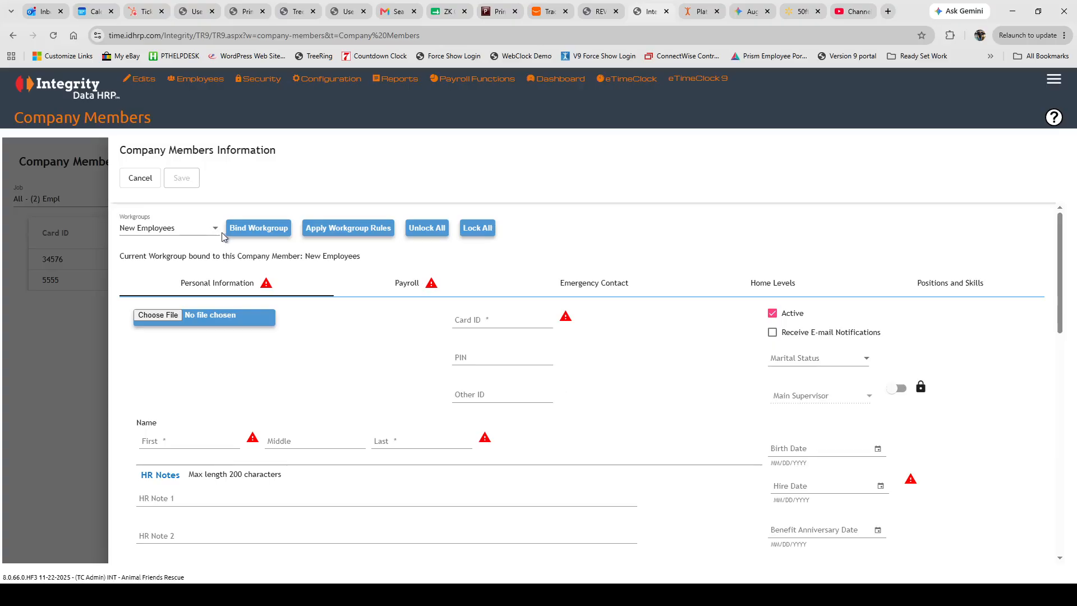
{"action": "left_click", "coordinate": [402, 285]}
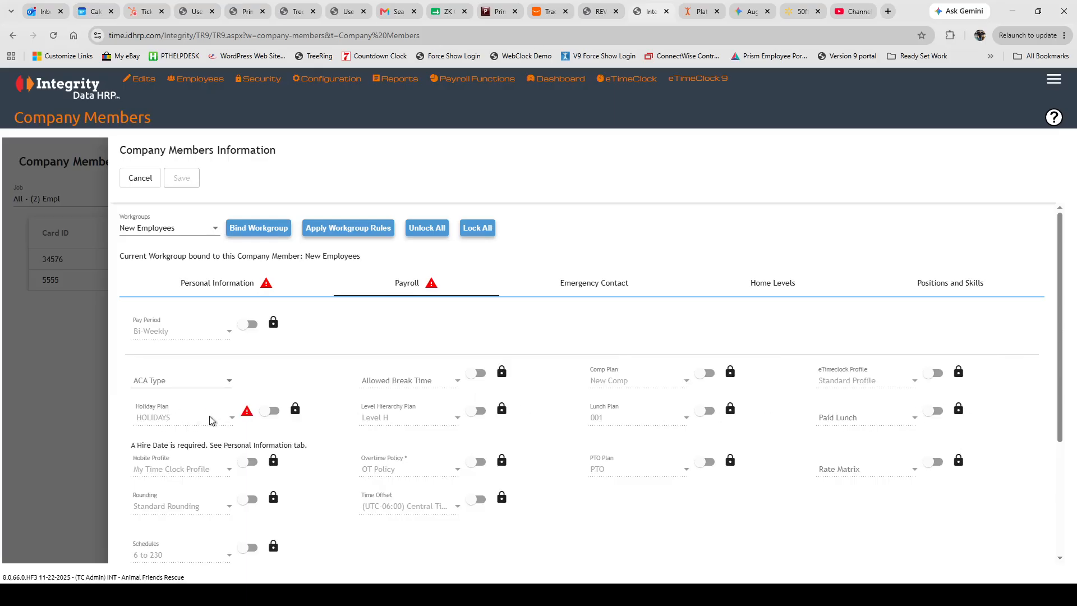
{"action": "left_click", "coordinate": [235, 289]}
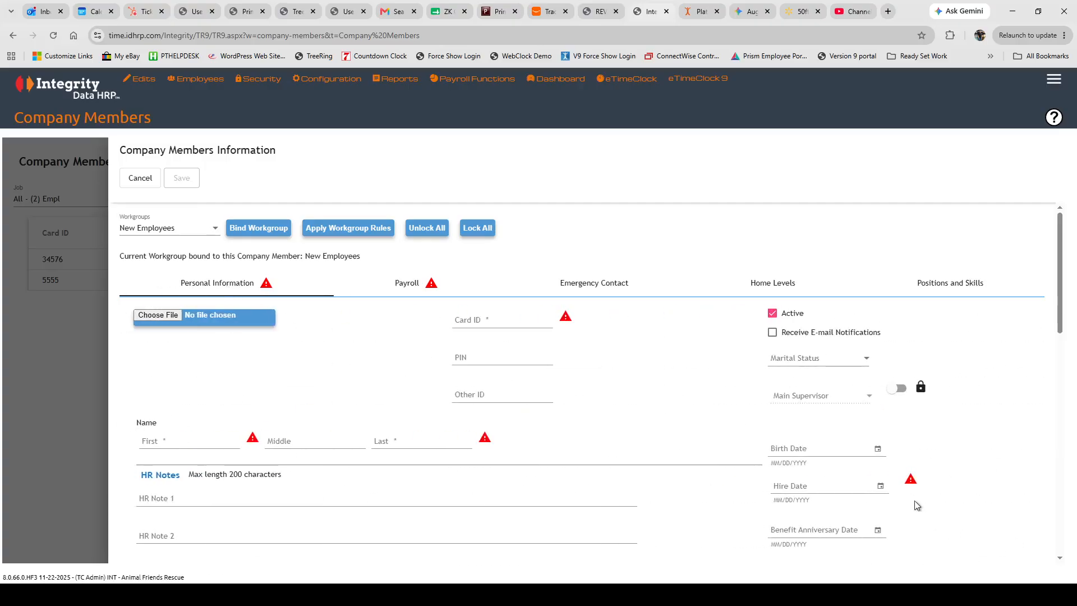
{"action": "left_click", "coordinate": [880, 485]}
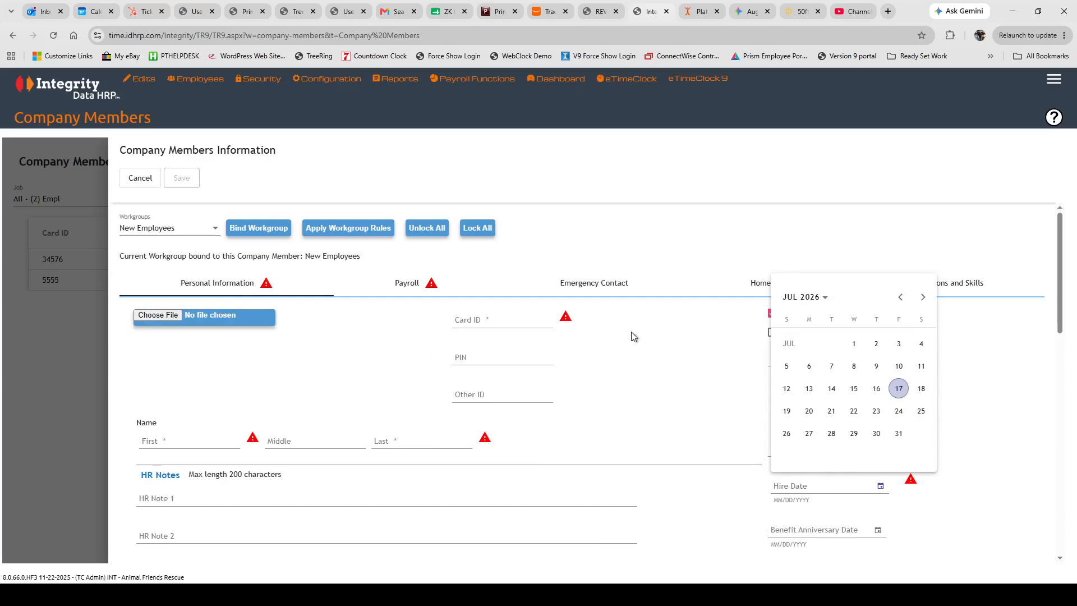
{"action": "left_click", "coordinate": [854, 344]}
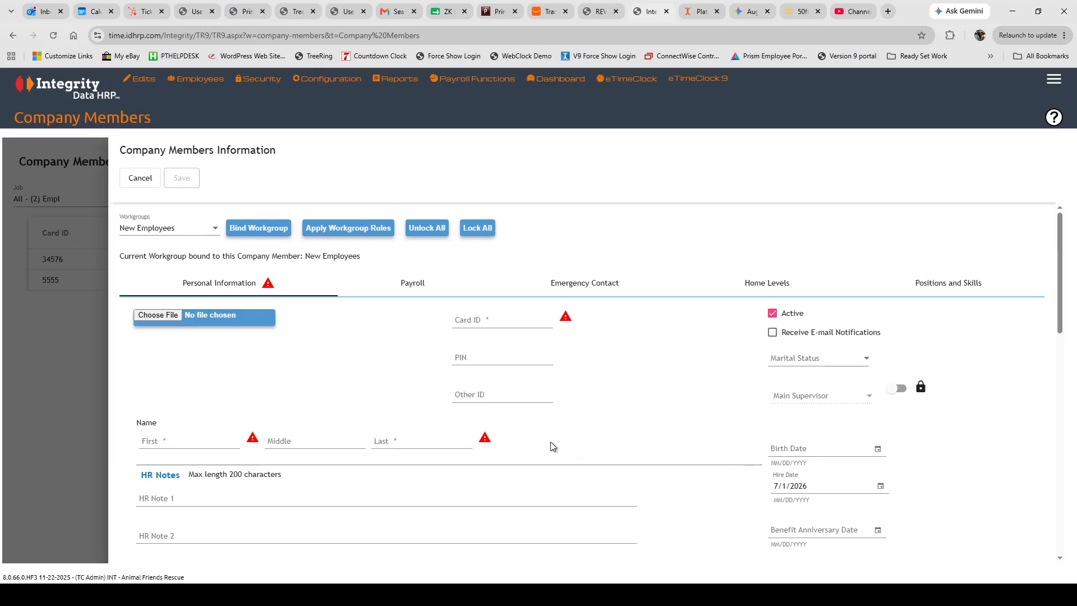
{"action": "left_click", "coordinate": [140, 180]}
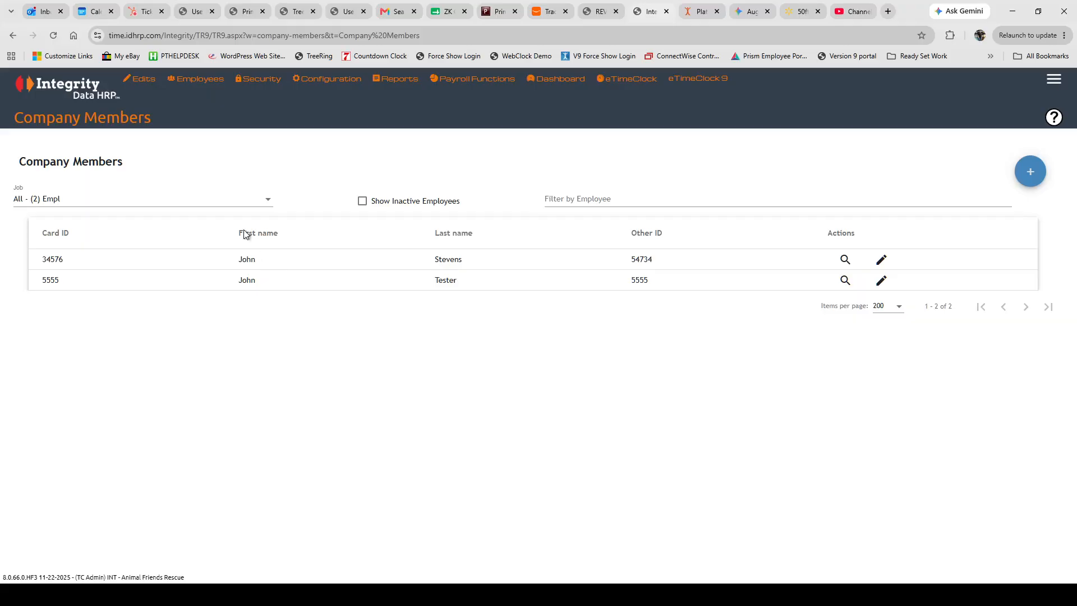
{"action": "mouse_move", "coordinate": [196, 79]}
{"action": "left_click", "coordinate": [201, 101]}
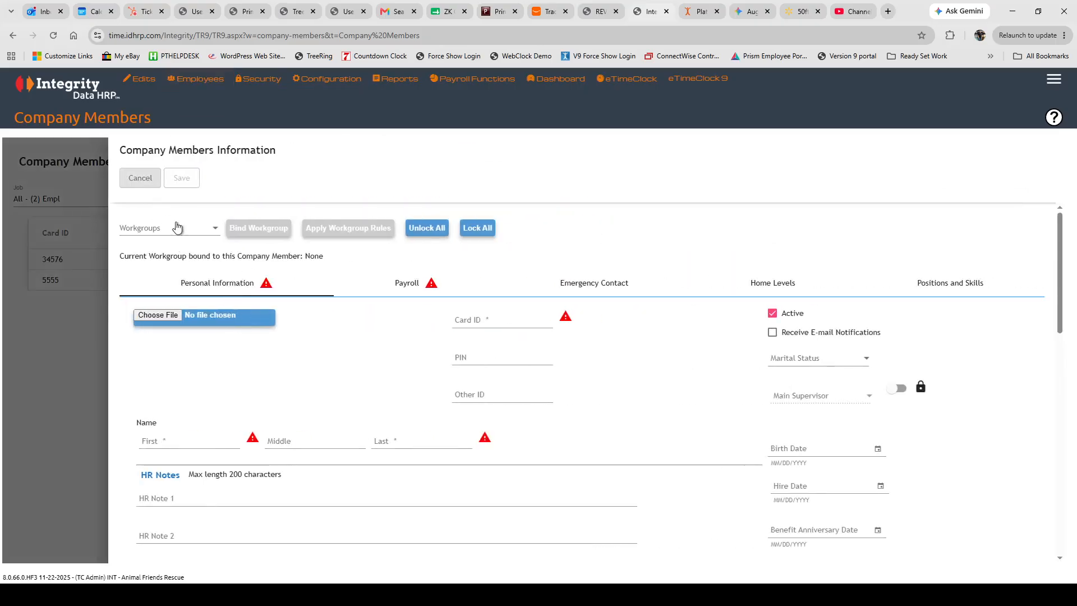
{"action": "left_click", "coordinate": [211, 231]}
{"action": "left_click", "coordinate": [141, 259]}
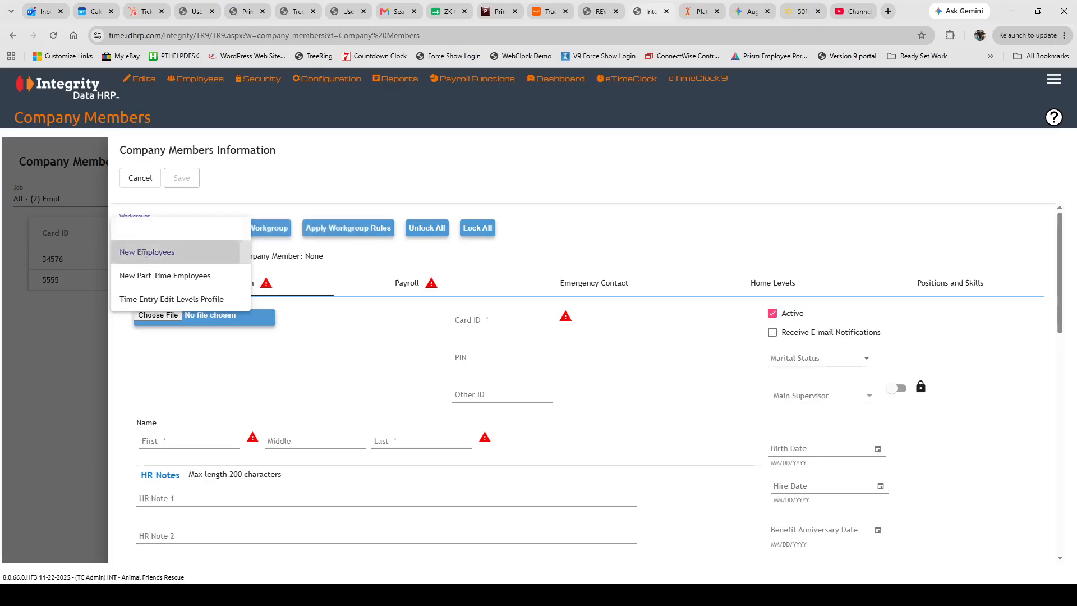
{"action": "left_click", "coordinate": [364, 228]}
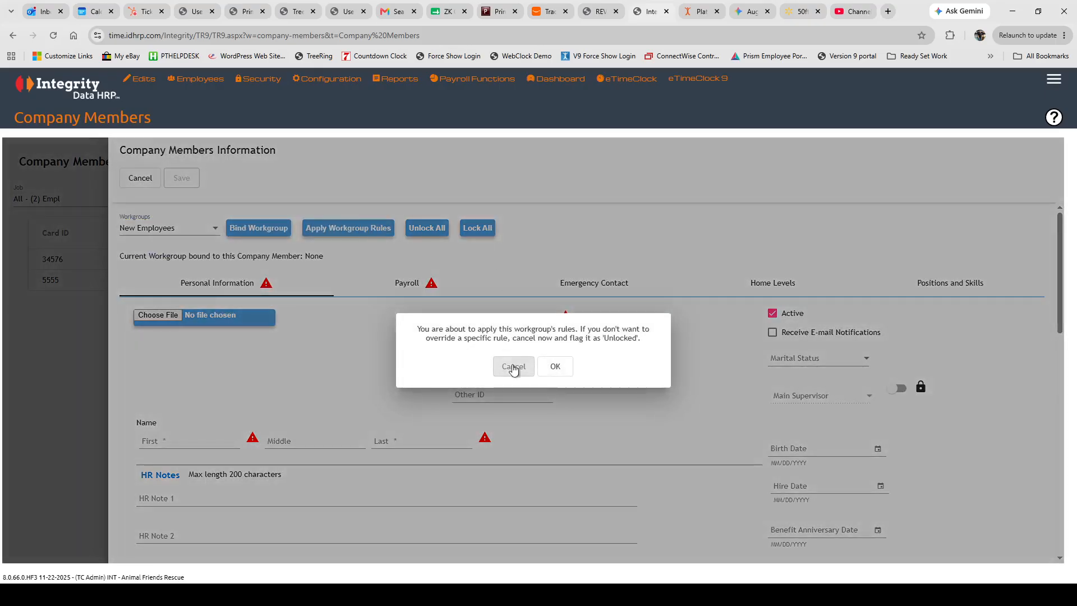
{"action": "left_click", "coordinate": [555, 369]}
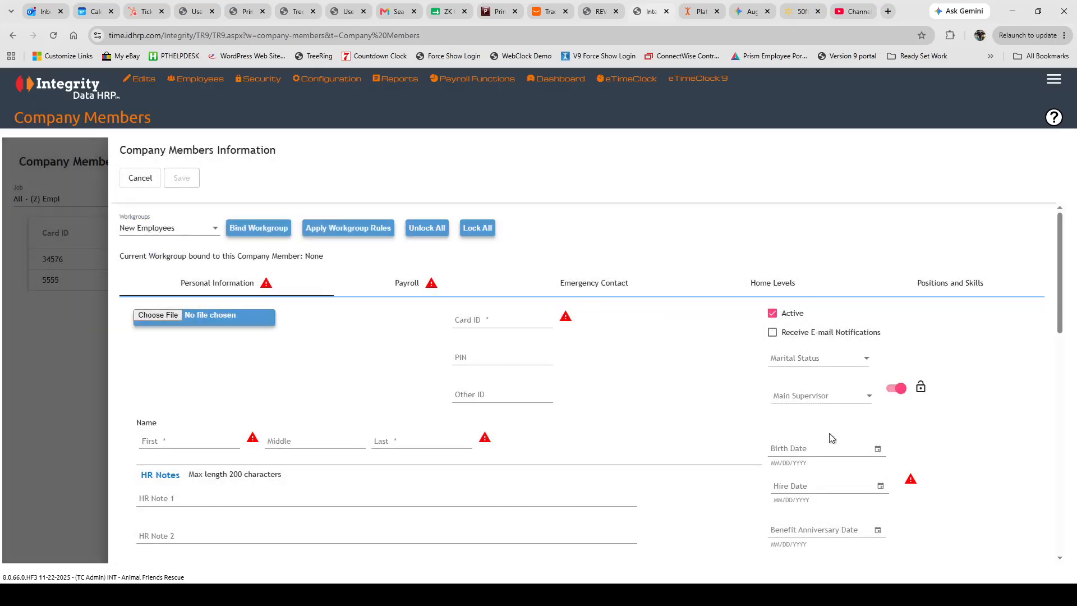
{"action": "left_click", "coordinate": [399, 282]}
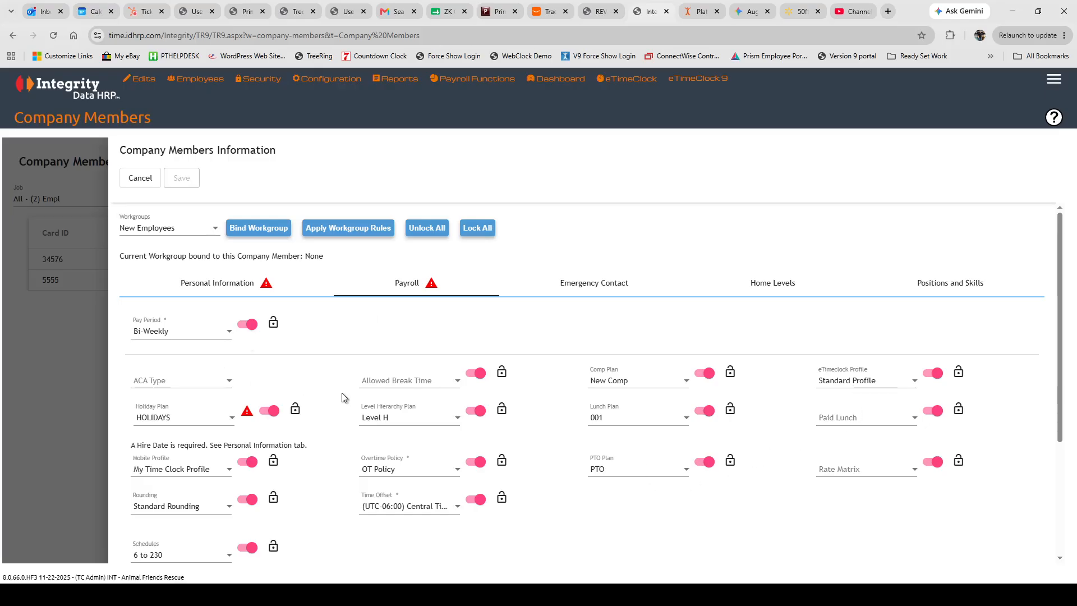
{"action": "left_click", "coordinate": [140, 178]}
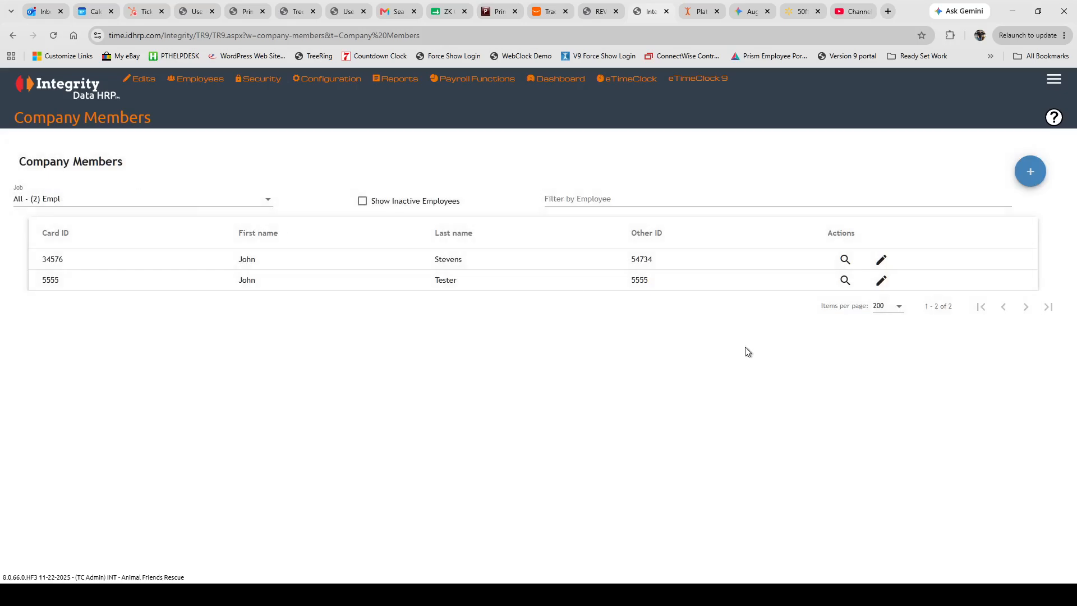